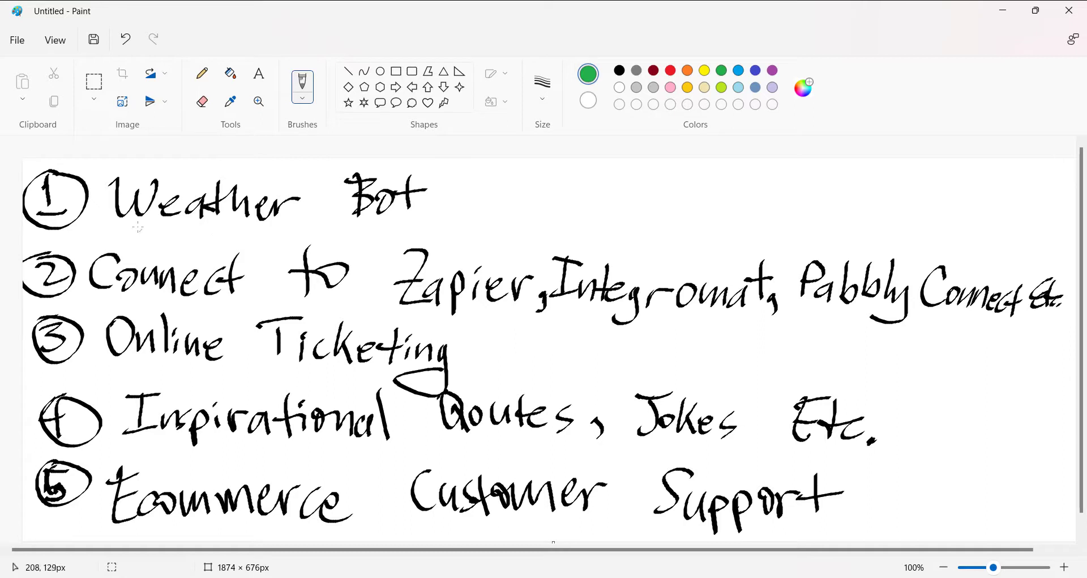
Underline each of the five handwritten list items in green, from Weather Bot down to Ecommerce Customer Support
drag(118, 226, 478, 207)
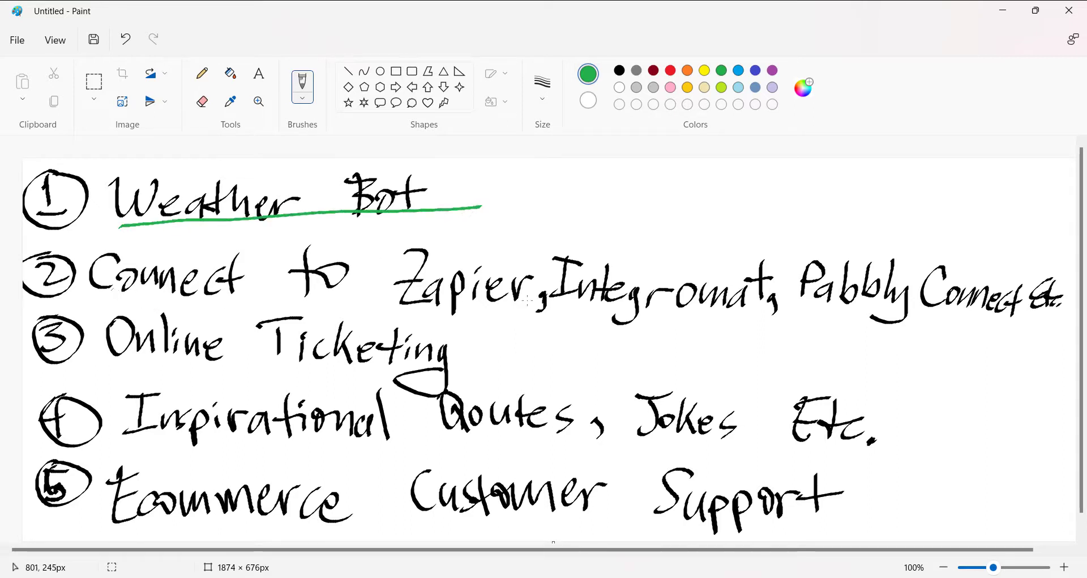
drag(113, 289, 530, 300)
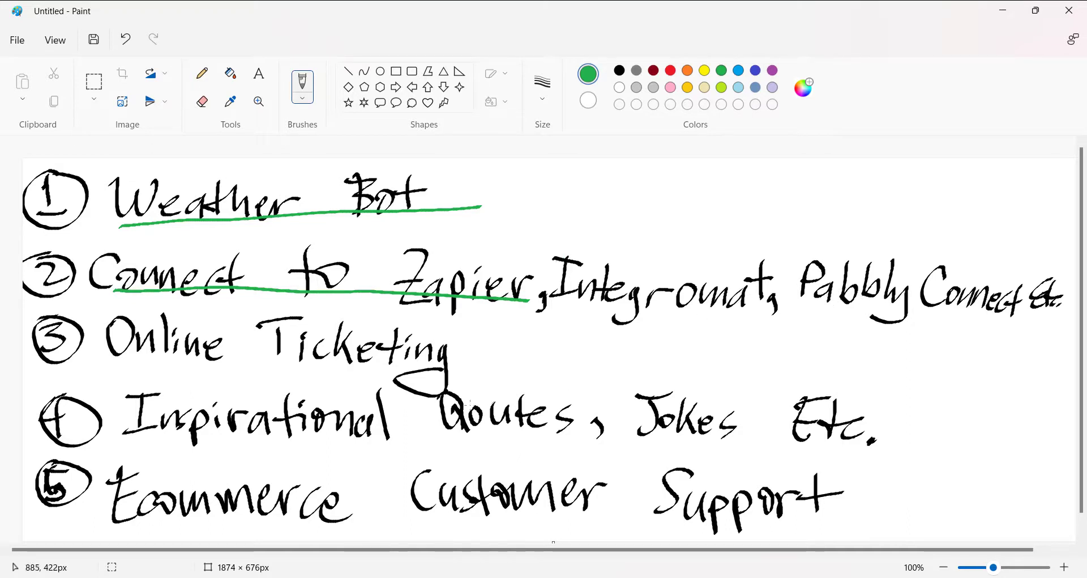
drag(112, 375, 477, 366)
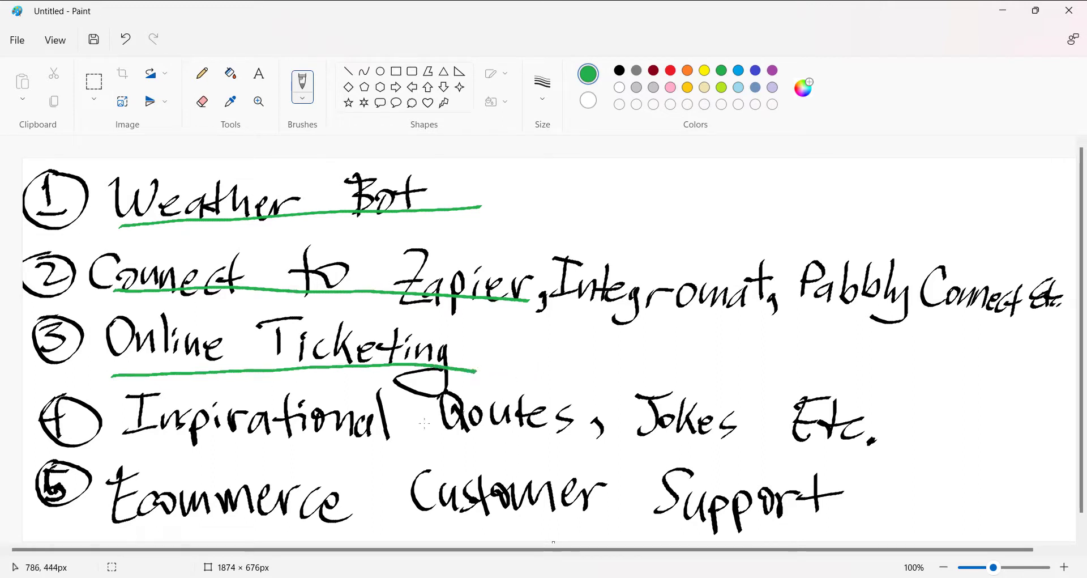
drag(147, 445, 522, 433)
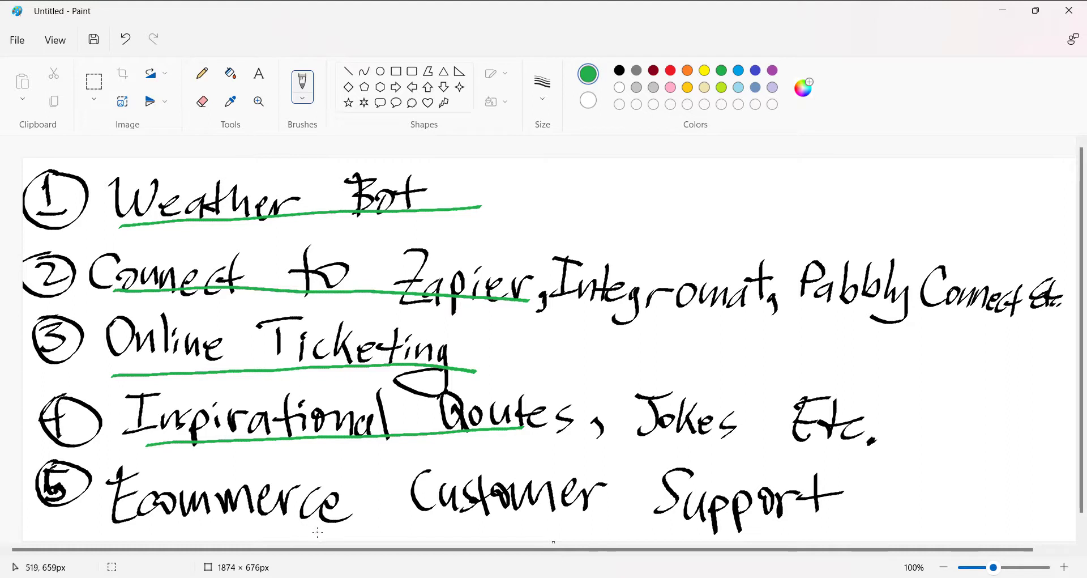
mouse_move(220, 527)
mouse_down()
mouse_move(564, 522)
mouse_move(724, 536)
mouse_up()
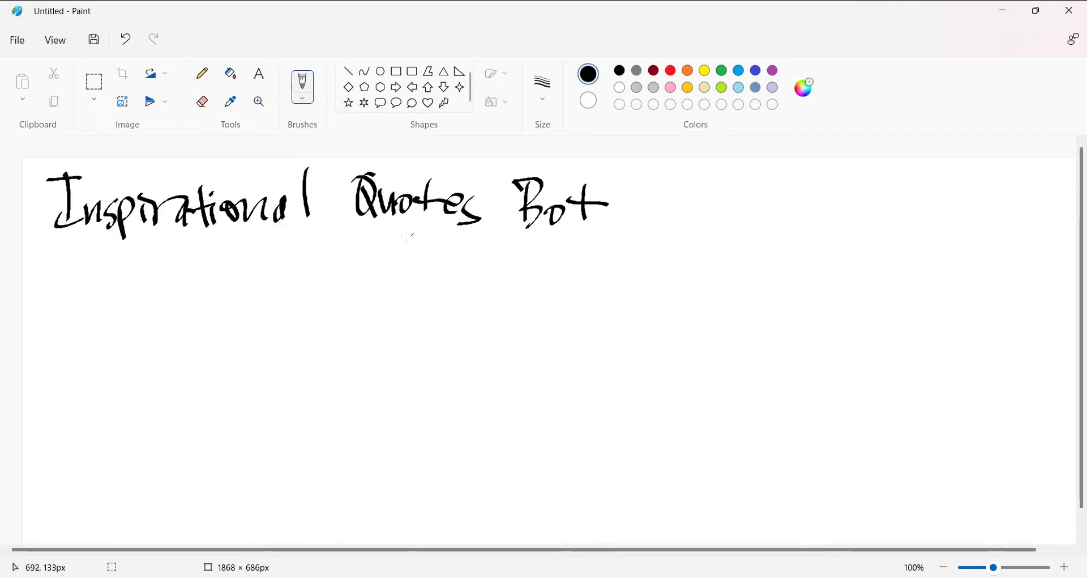
Underline the Inspirational Quotes Bot heading in black and draw a box labelled "Http" in the canvas's lower-left area
drag(64, 247, 636, 239)
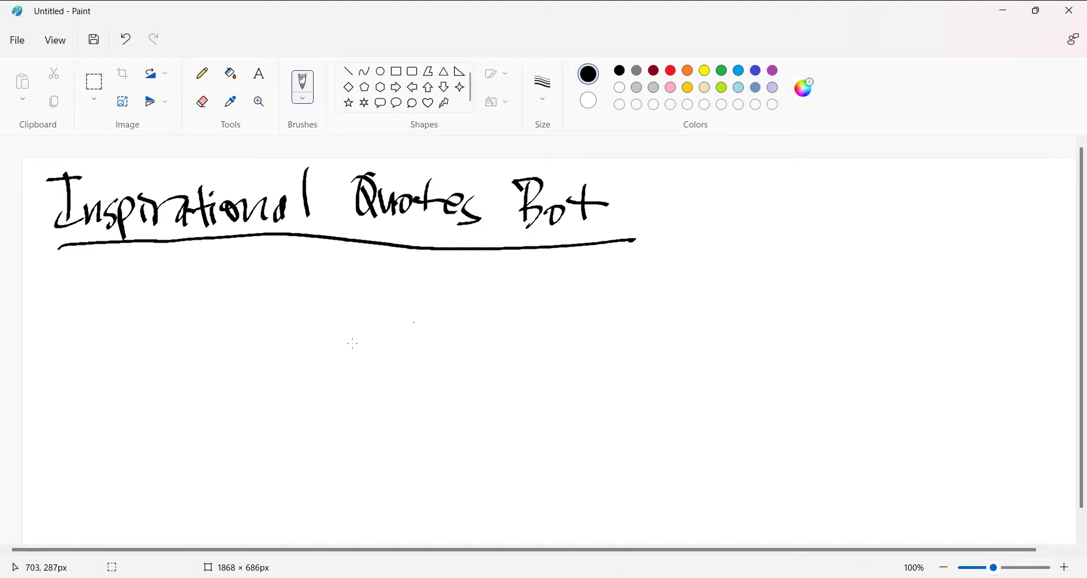
mouse_move(159, 424)
mouse_down()
mouse_move(164, 478)
mouse_move(245, 475)
mouse_move(180, 492)
mouse_move(167, 527)
mouse_up()
mouse_move(180, 499)
mouse_down()
mouse_move(179, 526)
mouse_move(178, 513)
mouse_up()
mouse_move(191, 497)
mouse_down()
mouse_move(192, 522)
mouse_move(205, 506)
mouse_up()
mouse_move(210, 496)
mouse_down()
mouse_move(209, 521)
mouse_move(222, 505)
mouse_up()
drag(226, 501, 227, 533)
drag(226, 506, 226, 519)
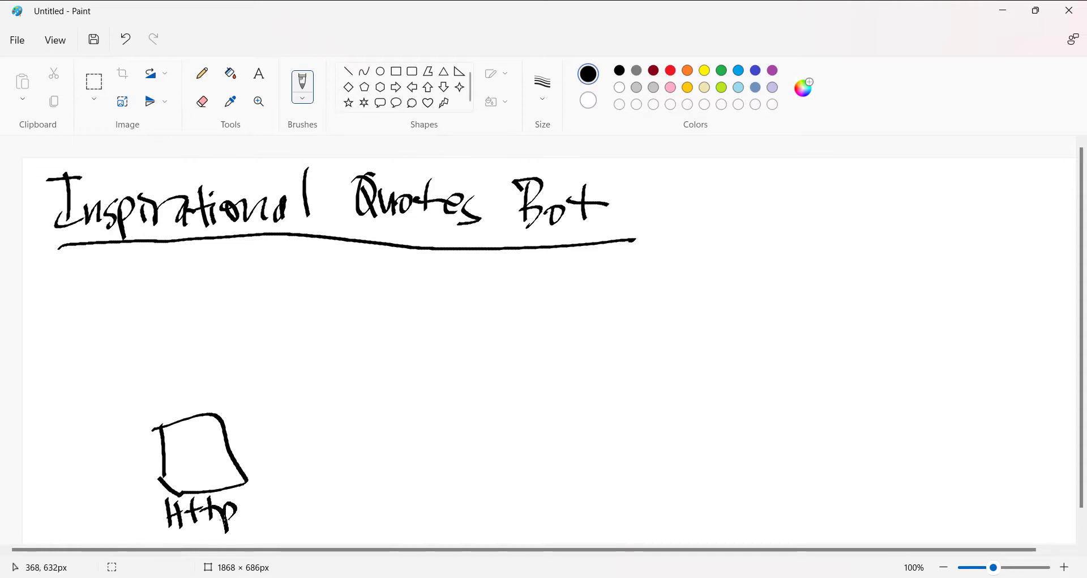
Draw an arrow from the Http box up to the handwritten word "Quotable" and another arrow leading down from that word
mouse_move(225, 419)
mouse_down()
mouse_move(333, 328)
mouse_move(339, 352)
mouse_up()
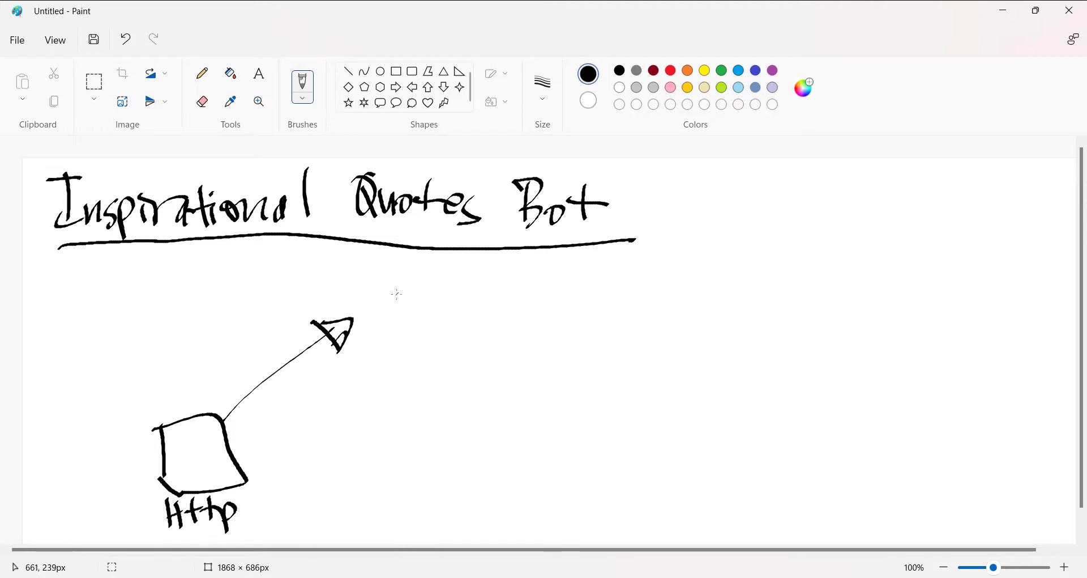
mouse_move(403, 285)
mouse_down()
mouse_move(403, 328)
mouse_move(415, 301)
mouse_move(450, 304)
mouse_move(529, 340)
mouse_up()
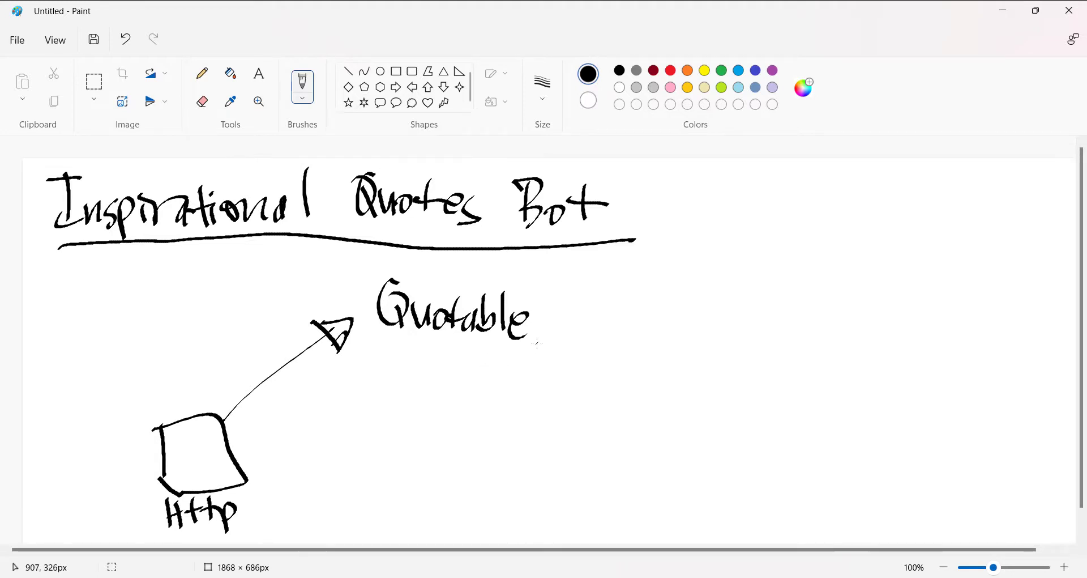
mouse_move(526, 342)
mouse_down()
mouse_move(587, 402)
mouse_move(602, 383)
mouse_move(600, 432)
mouse_up()
drag(600, 390, 599, 430)
mouse_move(595, 386)
mouse_down()
mouse_move(574, 405)
mouse_move(595, 420)
mouse_up()
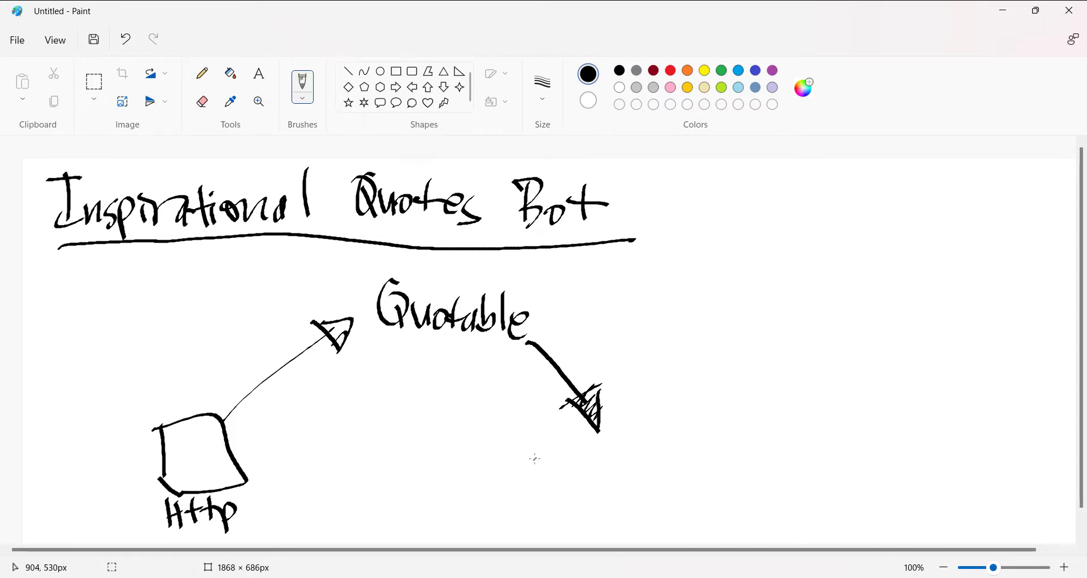
Write "custom variable" below the second arrow and draw an arrow from it up to the handwritten text "send to messenger"
mouse_move(538, 457)
mouse_down()
mouse_move(537, 481)
mouse_move(558, 453)
mouse_up()
mouse_move(572, 454)
mouse_down()
mouse_move(559, 479)
mouse_move(587, 460)
mouse_move(584, 488)
mouse_up()
mouse_move(573, 475)
mouse_down()
mouse_move(601, 465)
mouse_move(641, 486)
mouse_up()
drag(669, 453, 691, 485)
drag(694, 470, 736, 484)
drag(739, 448, 815, 493)
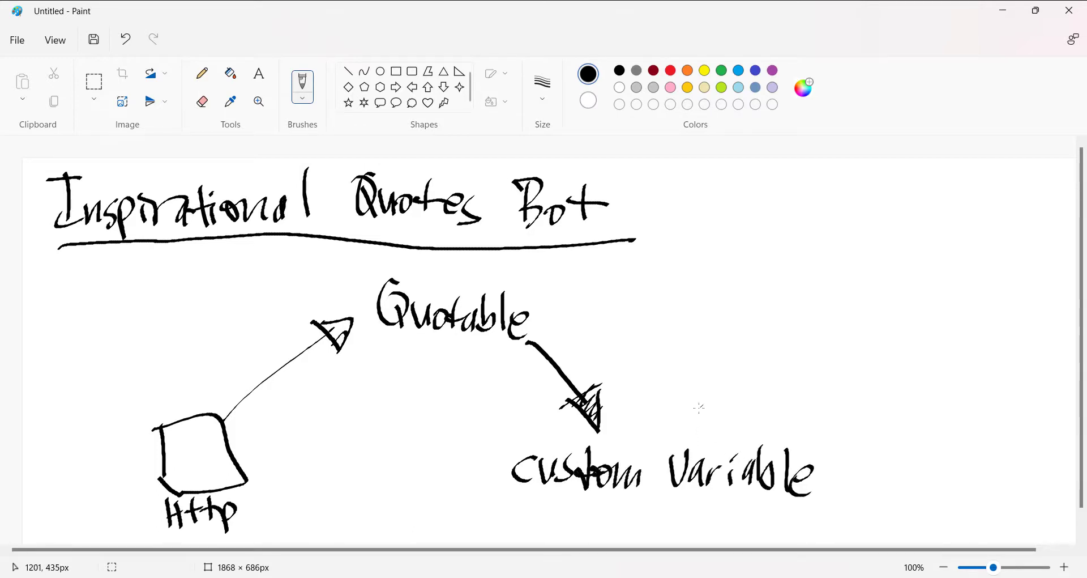
drag(685, 420, 809, 335)
mouse_move(809, 336)
mouse_down()
mouse_move(791, 373)
mouse_move(789, 345)
mouse_up()
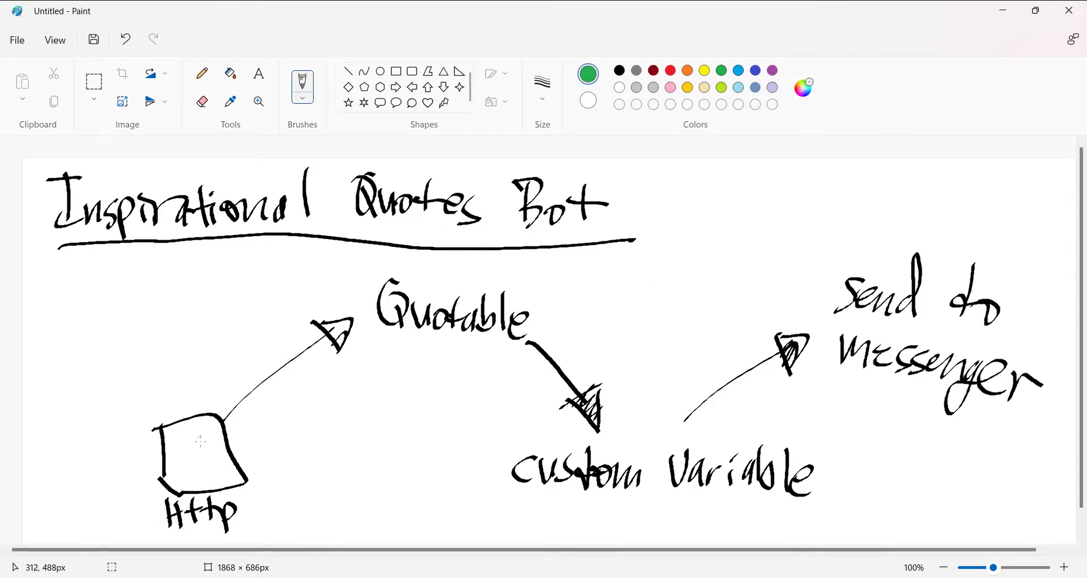
Trace the diagram's flow with green arrows and circle Quotable, custom variable and send to messenger in green
mouse_move(163, 403)
mouse_down()
mouse_move(271, 309)
mouse_move(371, 264)
mouse_move(358, 292)
mouse_up()
mouse_move(479, 271)
mouse_down()
mouse_move(371, 334)
mouse_move(485, 267)
mouse_up()
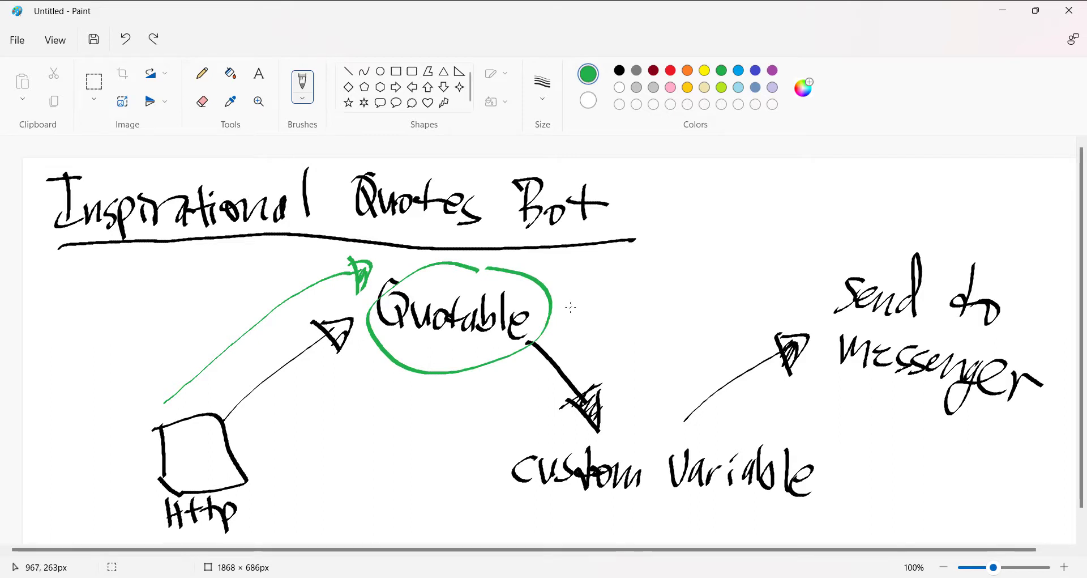
mouse_move(568, 305)
mouse_down()
mouse_move(615, 433)
mouse_move(634, 405)
mouse_up()
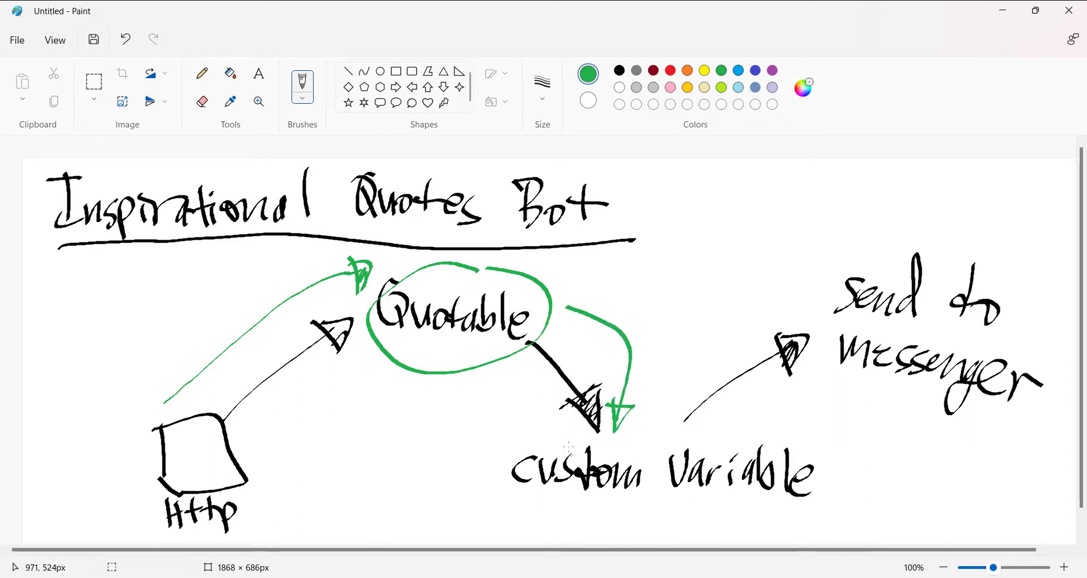
mouse_move(594, 441)
mouse_down()
mouse_move(523, 439)
mouse_move(759, 519)
mouse_move(691, 448)
mouse_move(598, 450)
mouse_up()
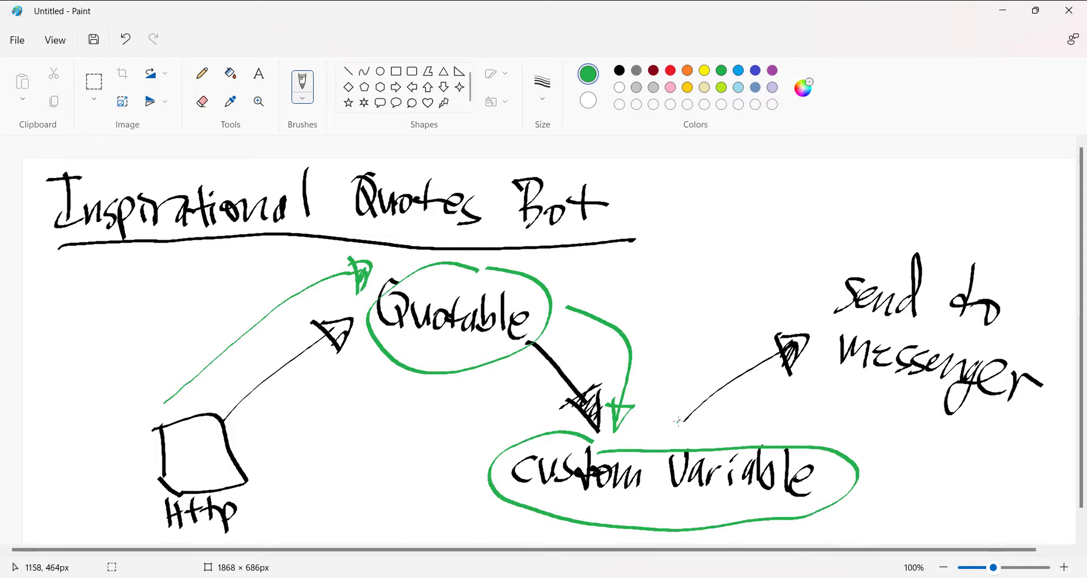
mouse_move(678, 422)
mouse_down()
mouse_move(787, 314)
mouse_move(790, 326)
mouse_up()
mouse_move(988, 248)
mouse_down()
mouse_move(974, 236)
mouse_move(808, 286)
mouse_move(936, 437)
mouse_move(1054, 322)
mouse_move(965, 233)
mouse_up()
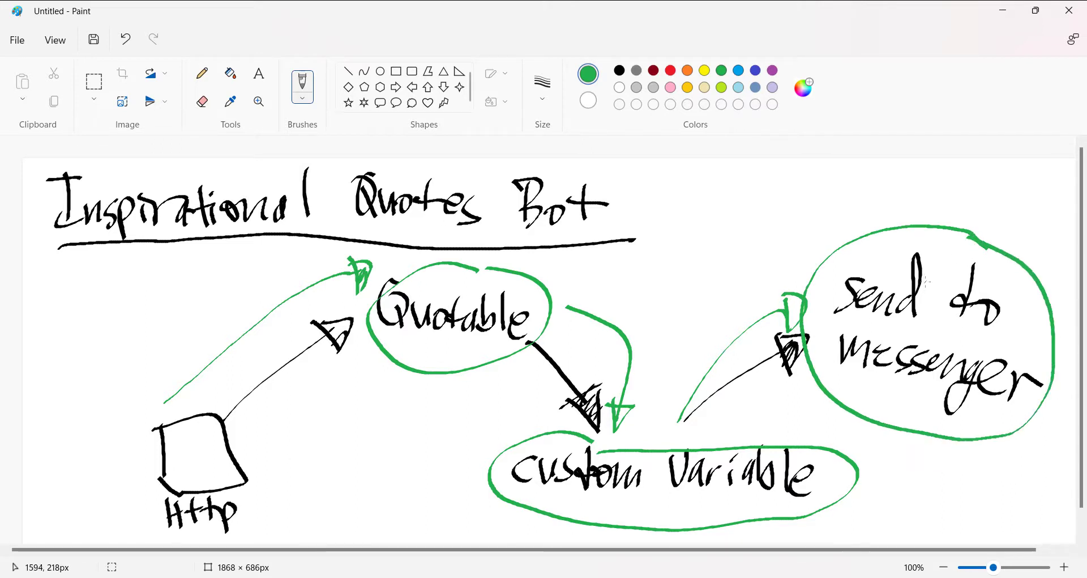
Switch to the MMIO Flow Builder Dashboard in the browser and create a dynamic custom variable named "My Quote"
key(alt+Tab)
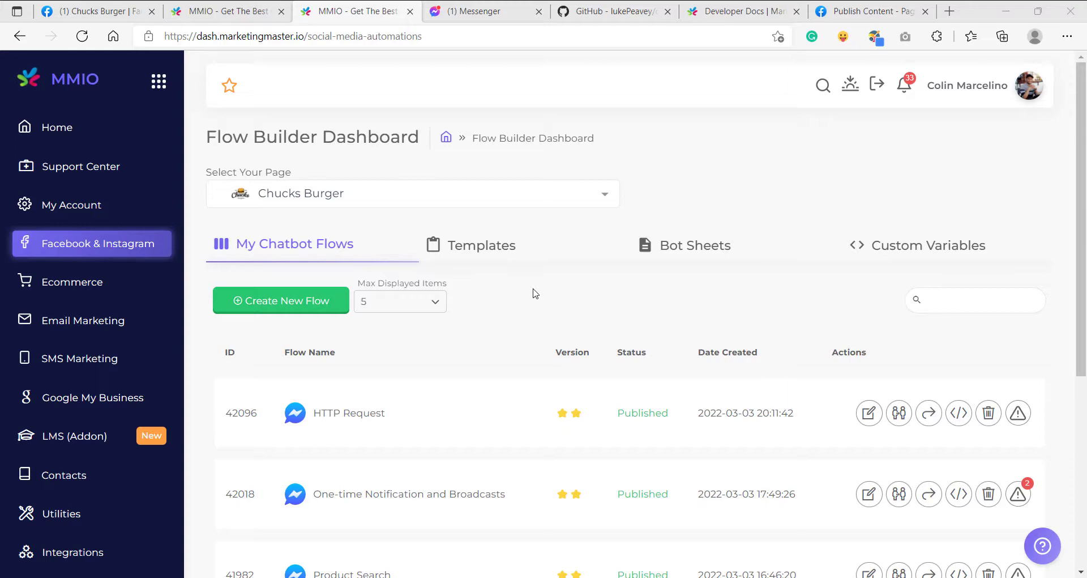
click(885, 252)
click(317, 302)
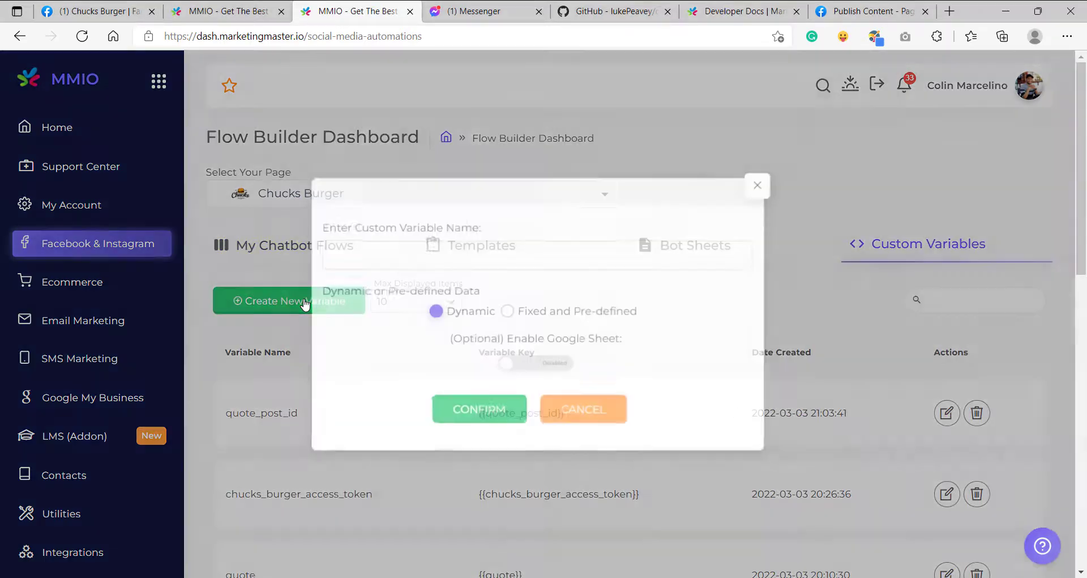
click(405, 254)
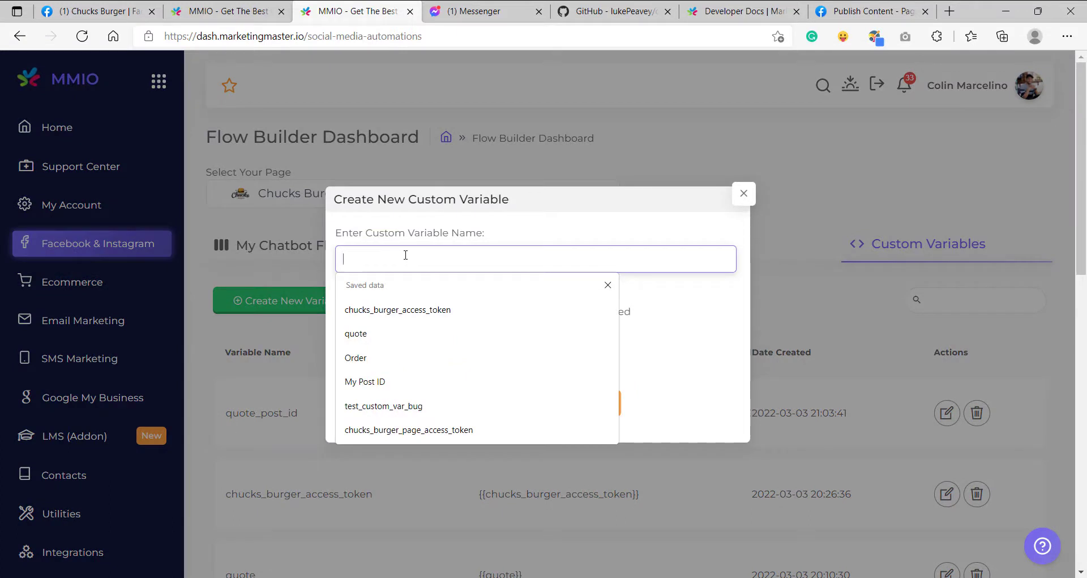
text(My Quote)
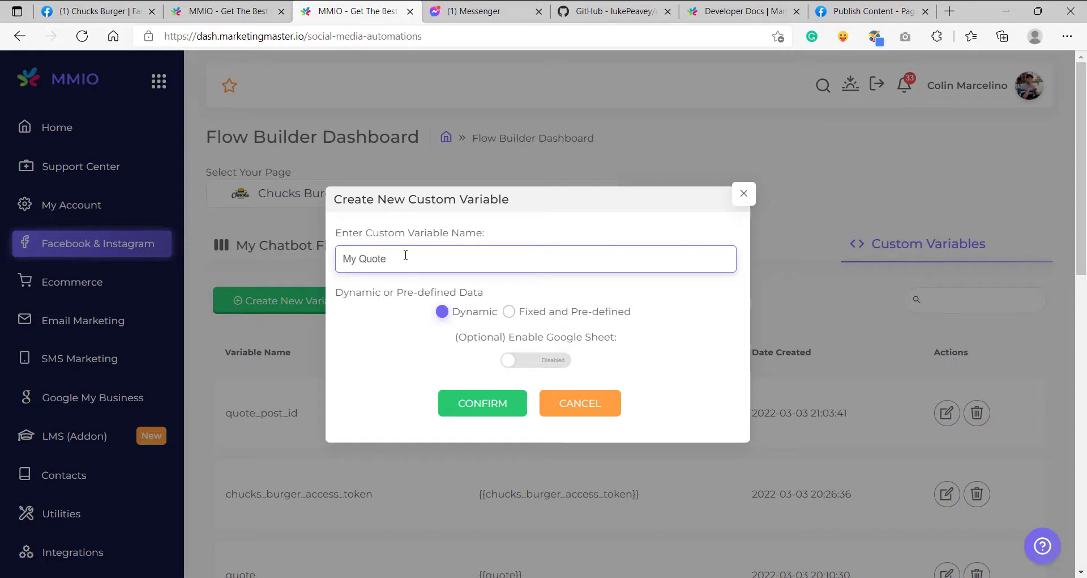
click(472, 405)
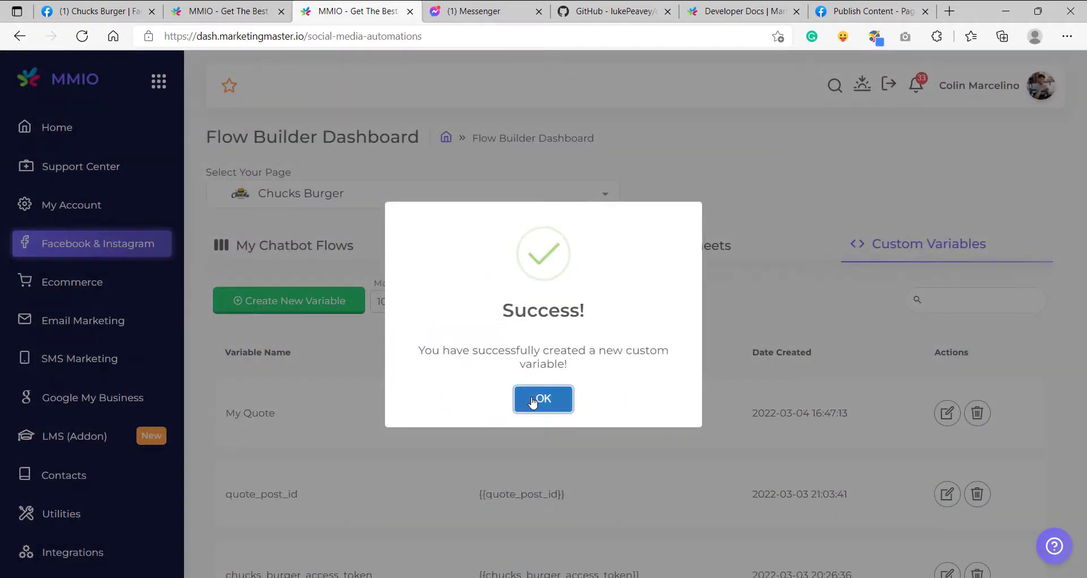
click(563, 399)
Create a new chatbot flow named "Inspirational Quotes Bot"
click(262, 259)
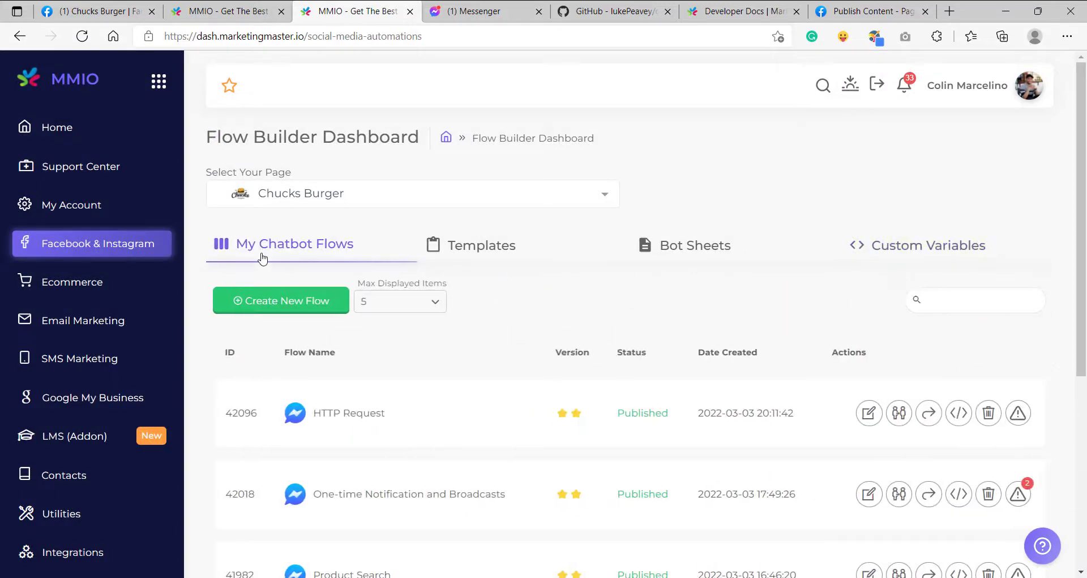
click(274, 300)
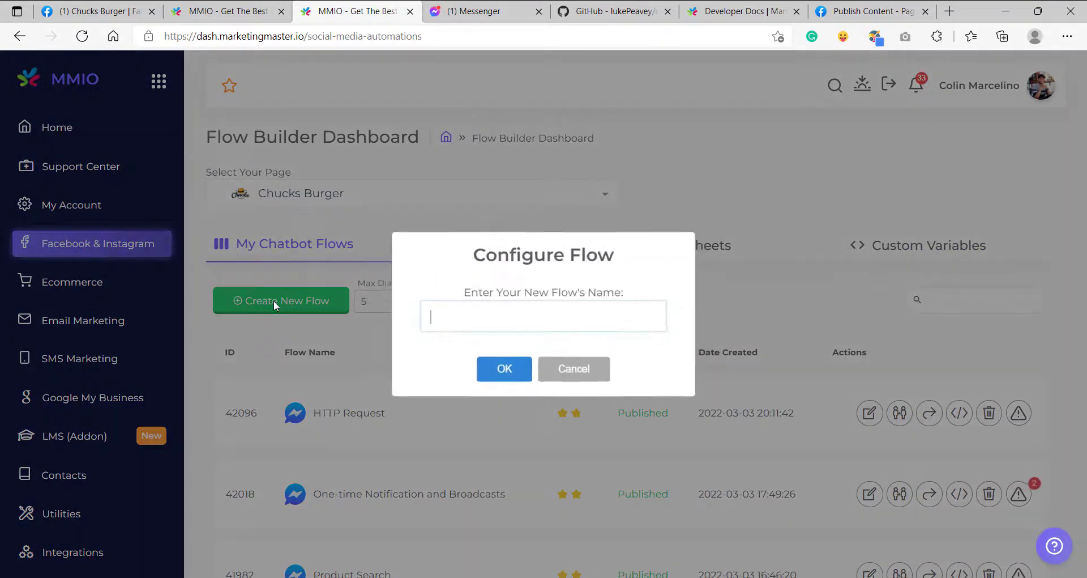
text(Inspirational Quotes Bot)
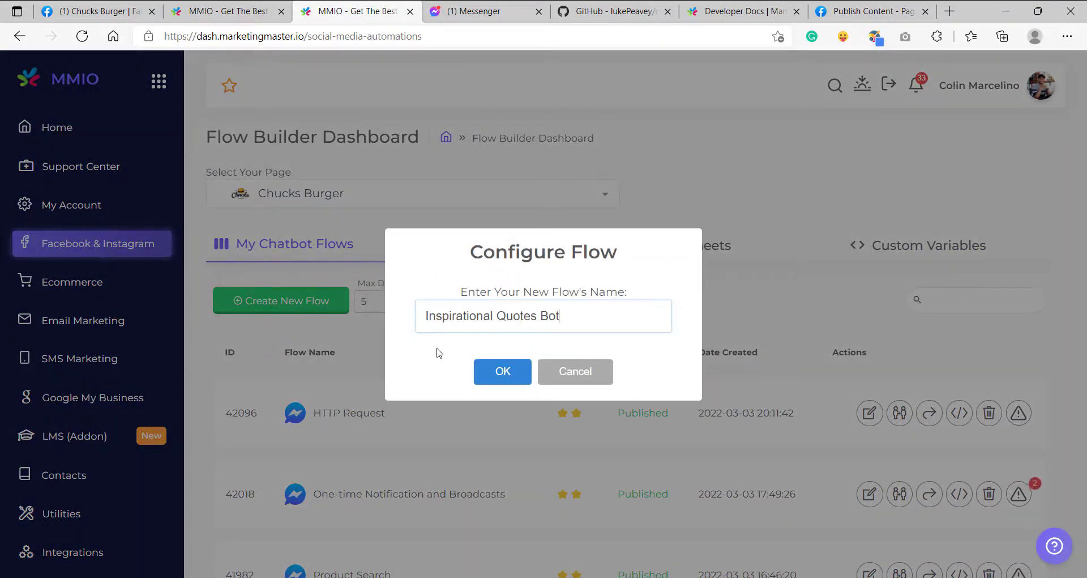
click(503, 372)
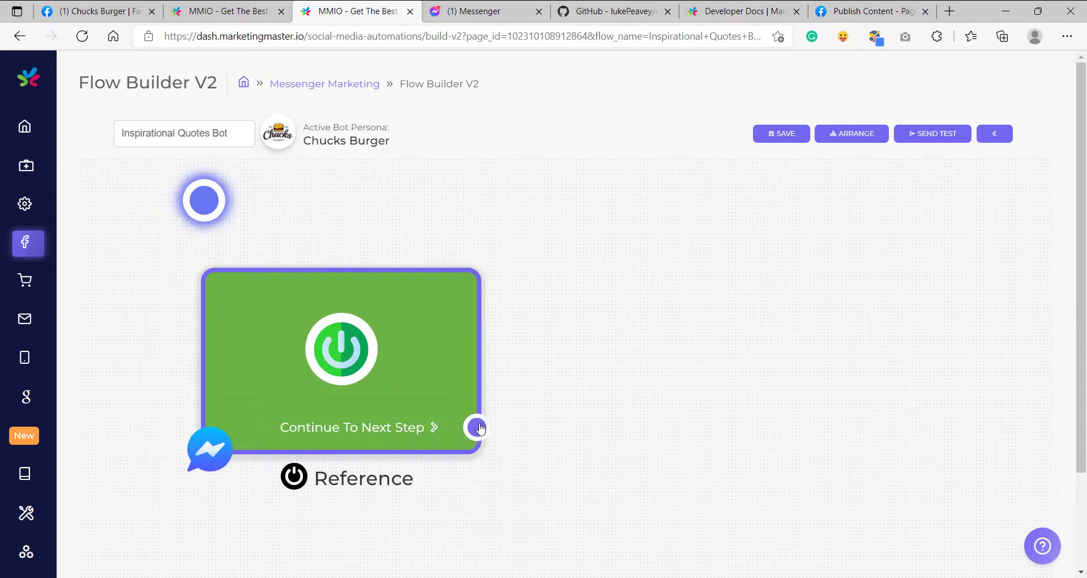
Add an HTTP step connected from the Reference block and a Triggers block linked to the same HTTP step
drag(477, 427, 621, 249)
click(660, 429)
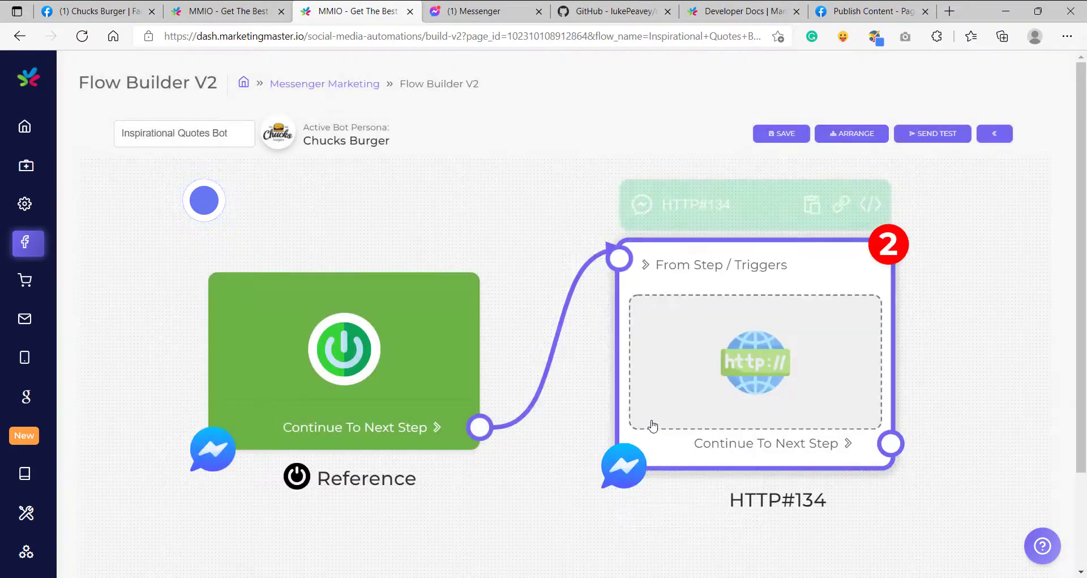
right_click(496, 233)
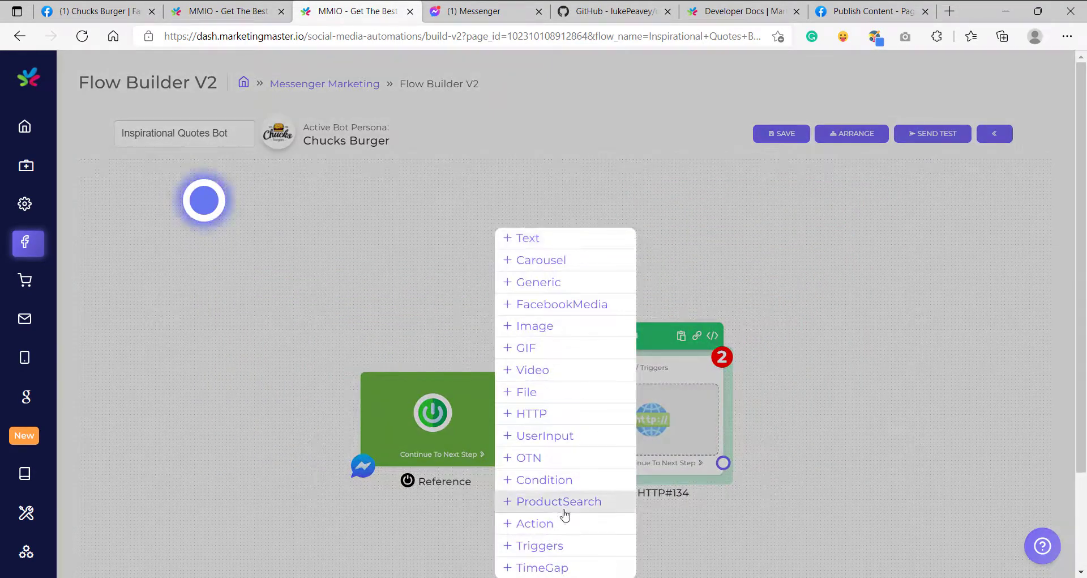
click(553, 546)
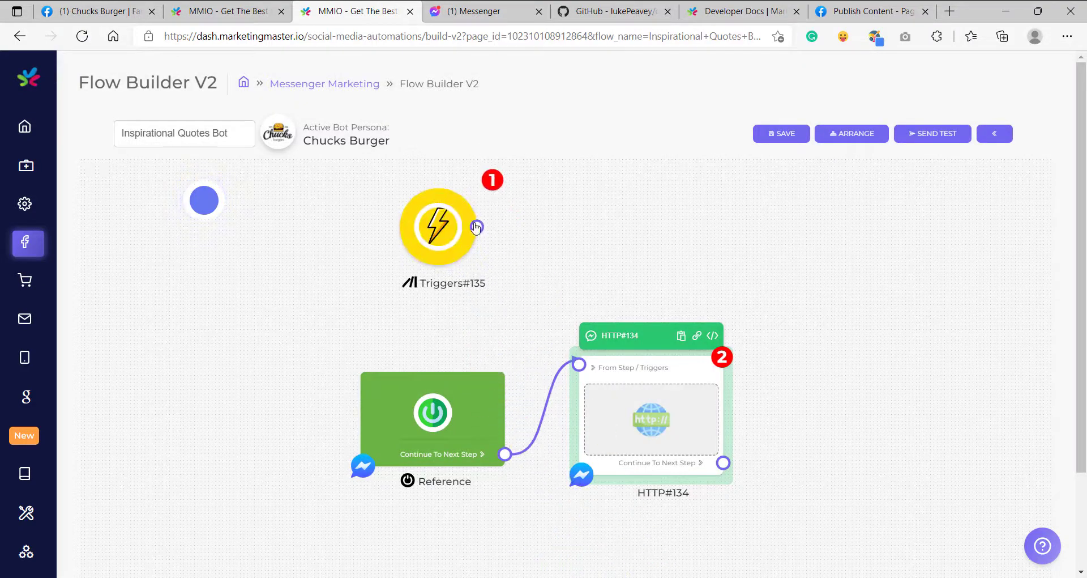
drag(477, 227, 578, 365)
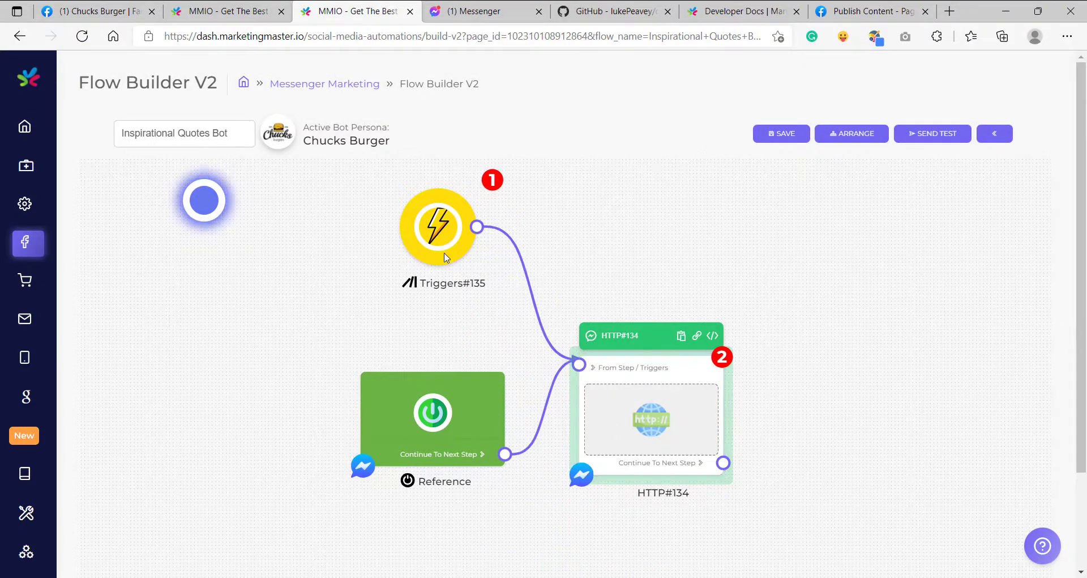
Configure the Triggers block as a Keyword trigger with the keyword "inspire me"
double_click(438, 223)
click(469, 316)
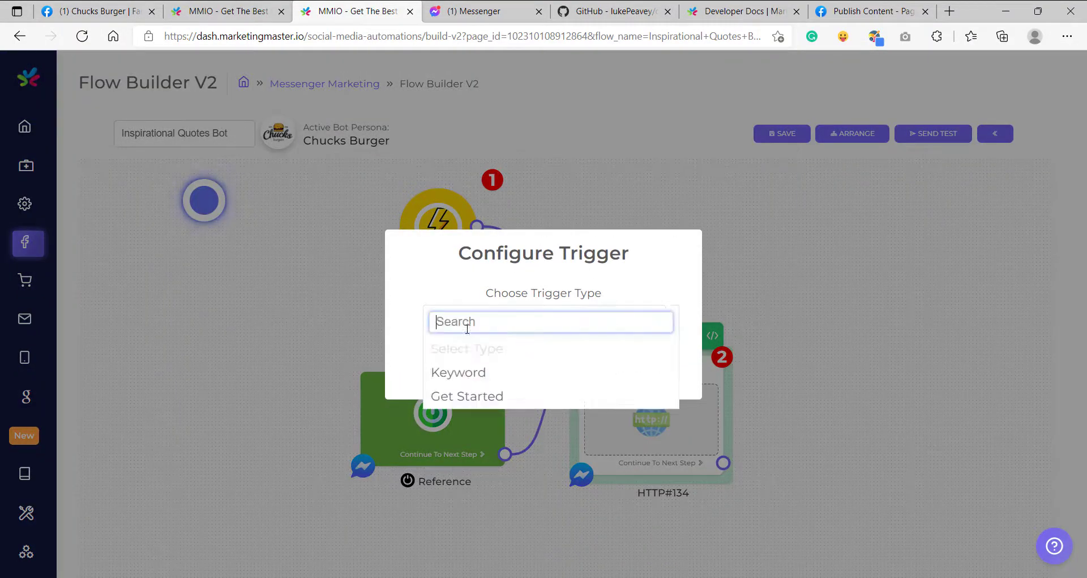
click(468, 372)
click(467, 332)
text(inspire me)
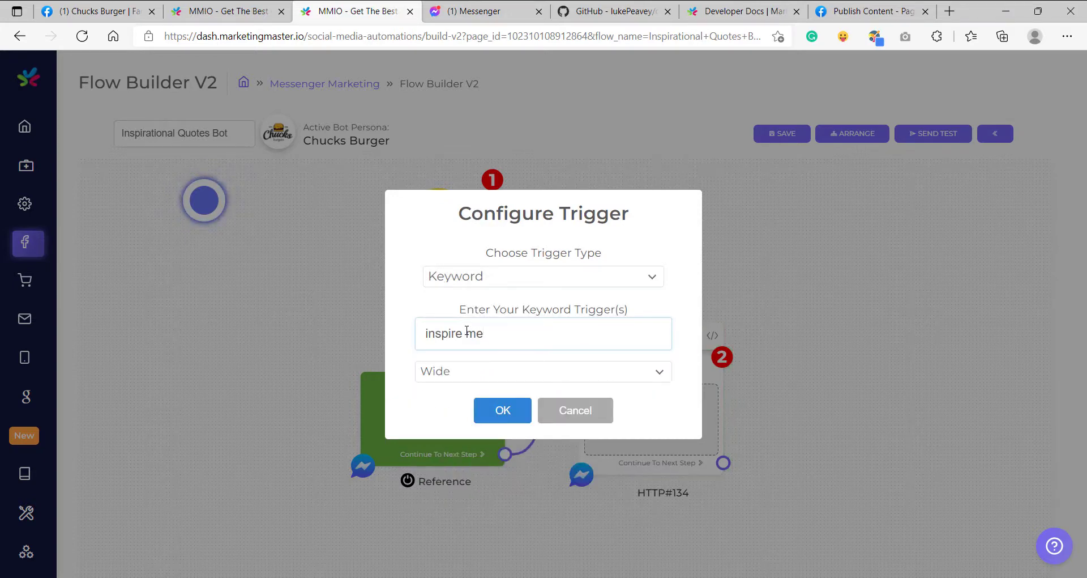
triple_click(512, 337)
click(501, 410)
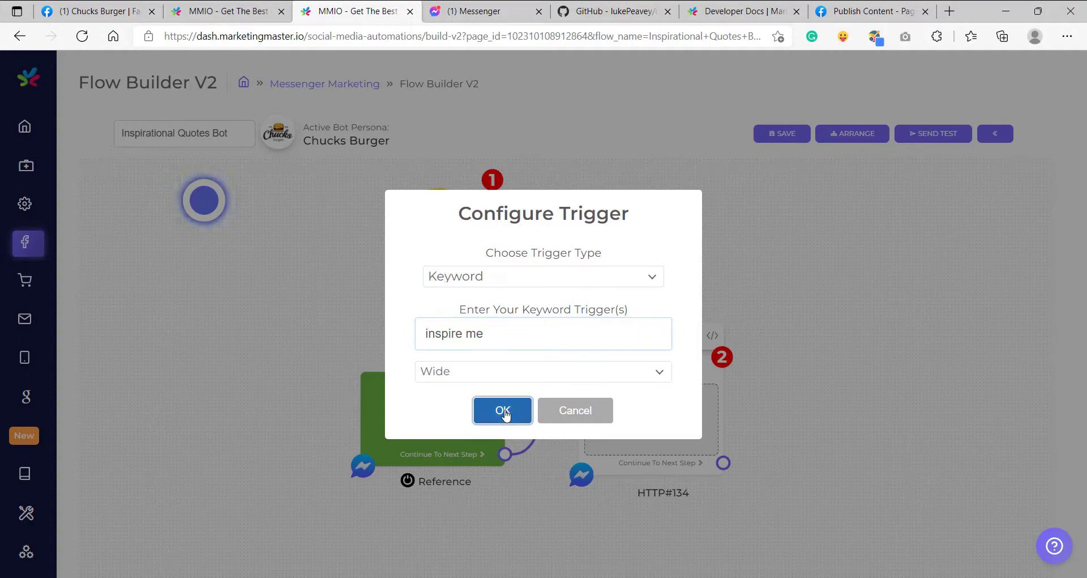
Rename the HTTP step in the flow to "Get Quote"
drag(483, 339, 364, 321)
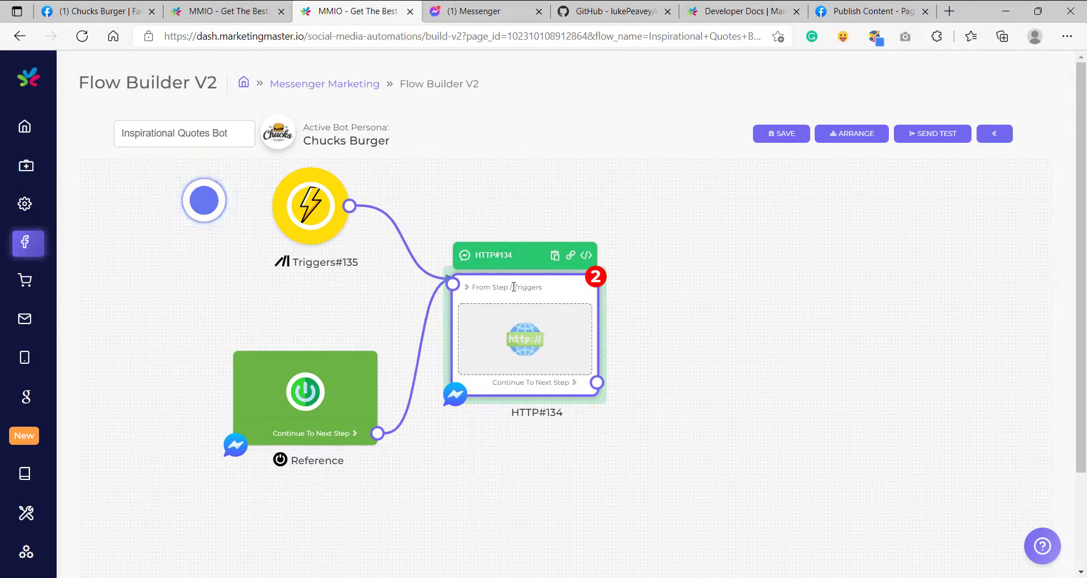
scroll(511, 340, up, 5)
click(511, 218)
key(BackSpace)
key(BackSpace)
key(BackSpace)
key(BackSpace)
key(BackSpace)
key(BackSpace)
key(BackSpace)
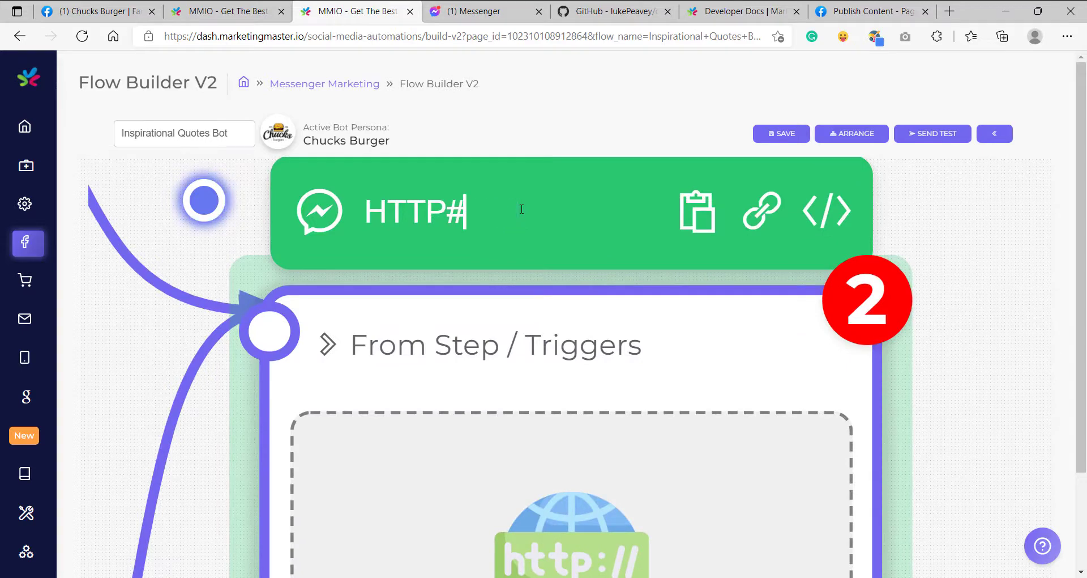
key(BackSpace)
text(Get )
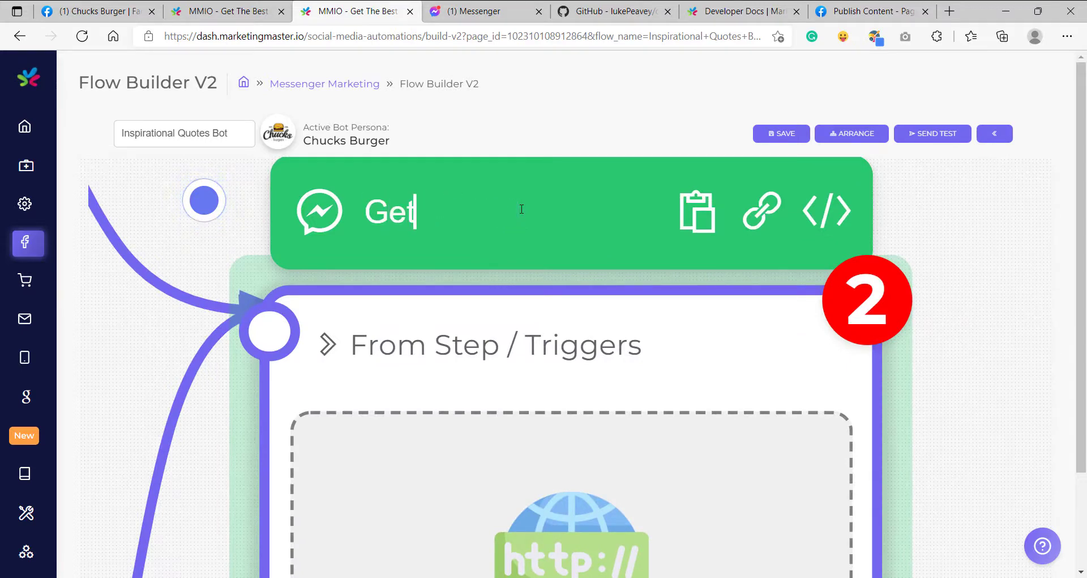
text(Quote)
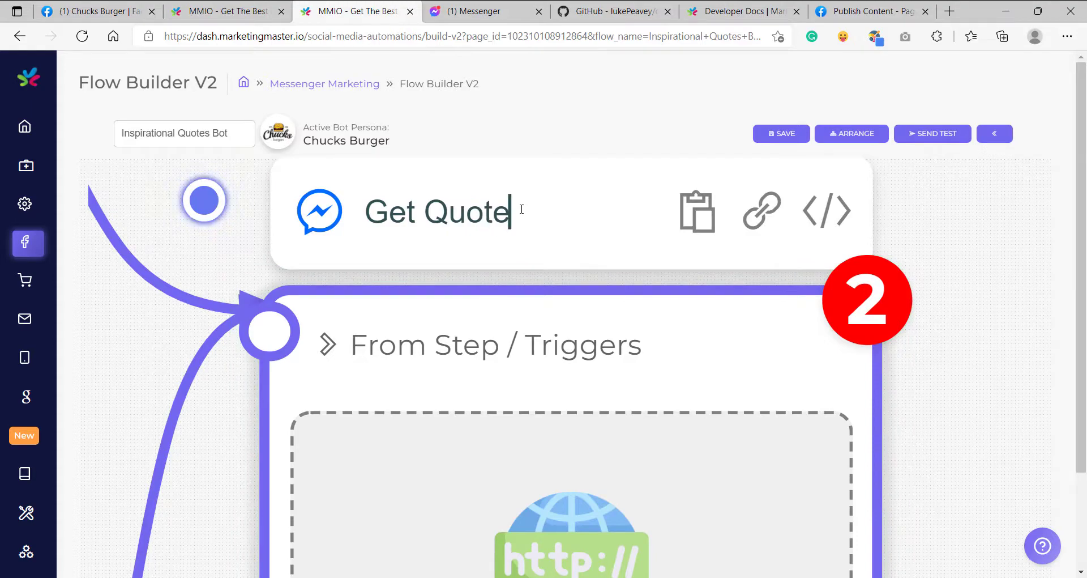
Open the Get Quote step's request settings and copy the production server address api.quotable.io from the Quotable GitHub README
scroll(573, 280, down, 4)
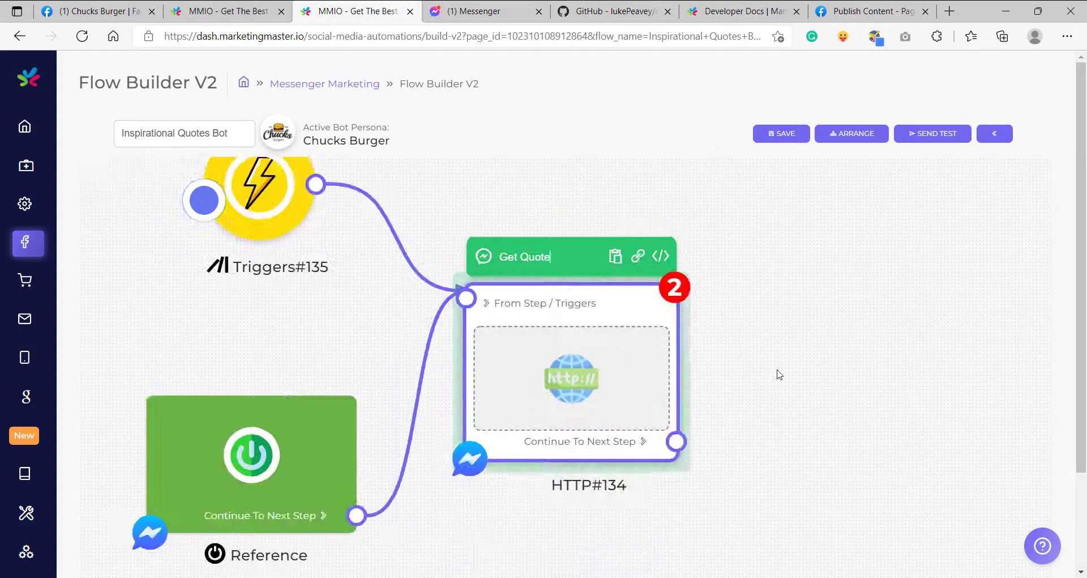
drag(780, 374, 771, 352)
click(561, 355)
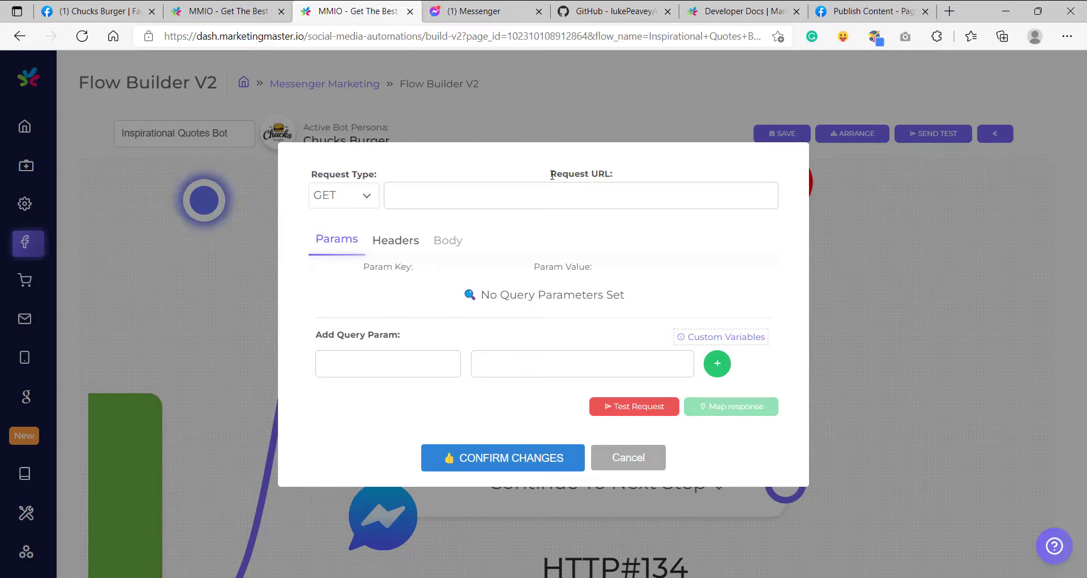
click(674, 8)
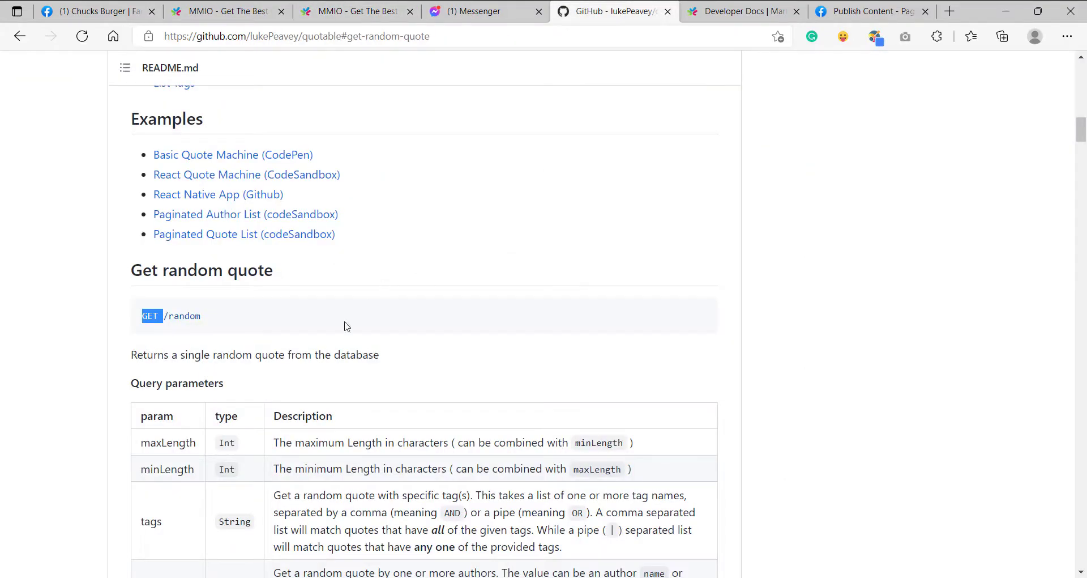
scroll(336, 344, up, 20)
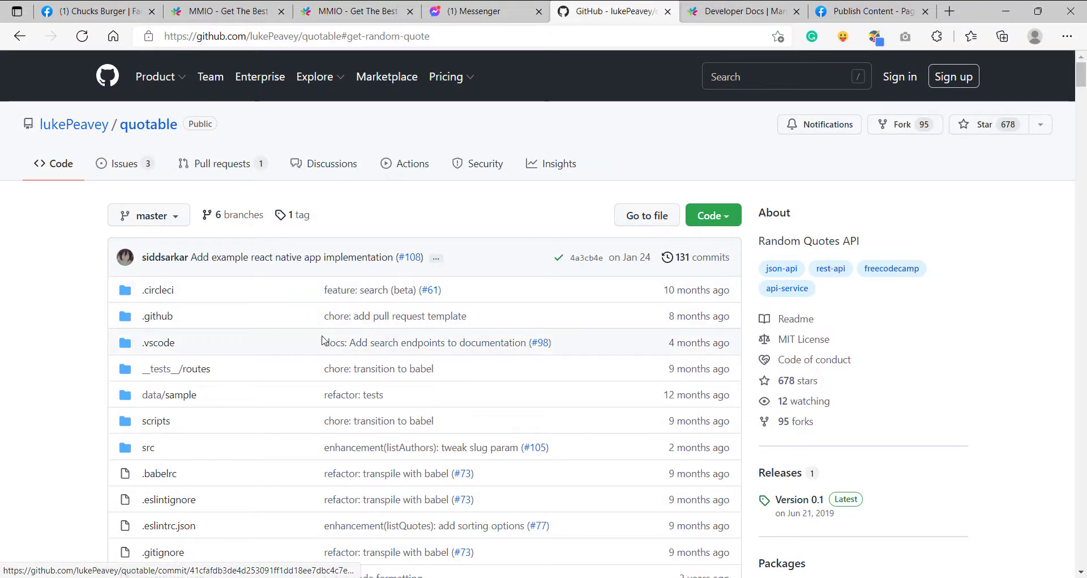
scroll(324, 343, down, 10)
scroll(323, 343, down, 2)
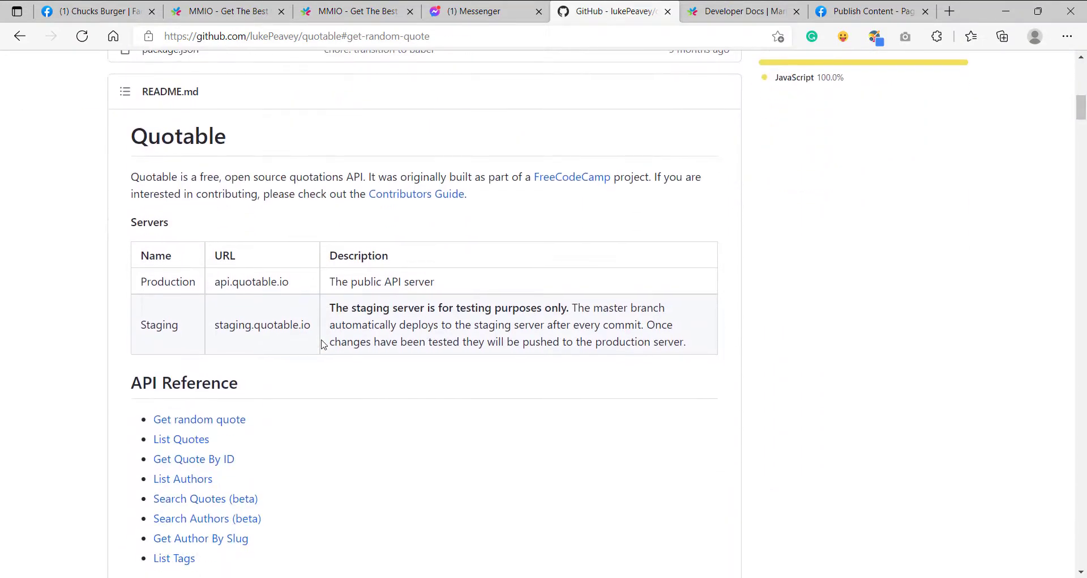
double_click(271, 282)
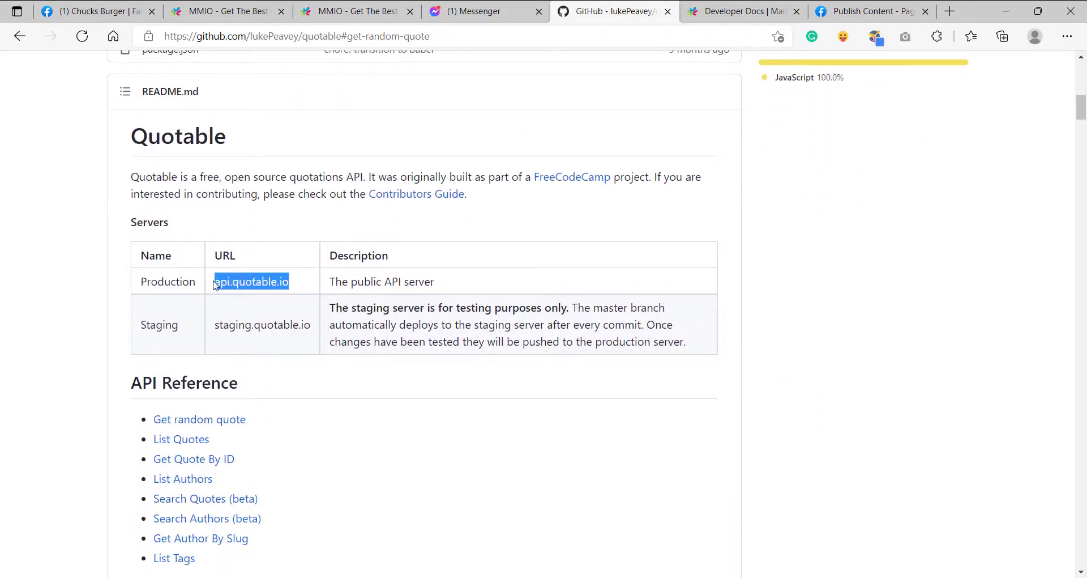
right_click(243, 283)
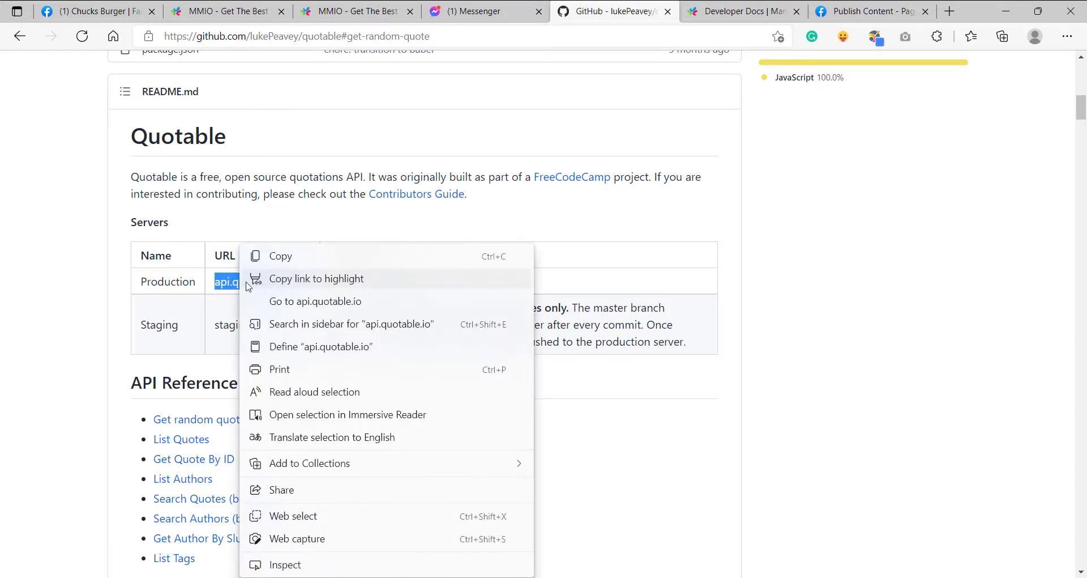
click(281, 256)
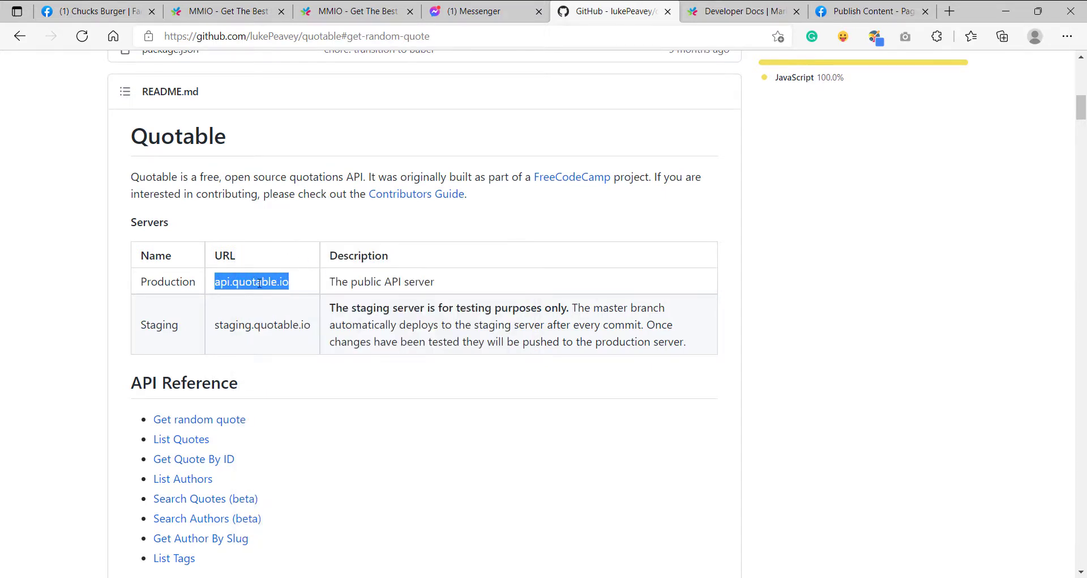
click(359, 16)
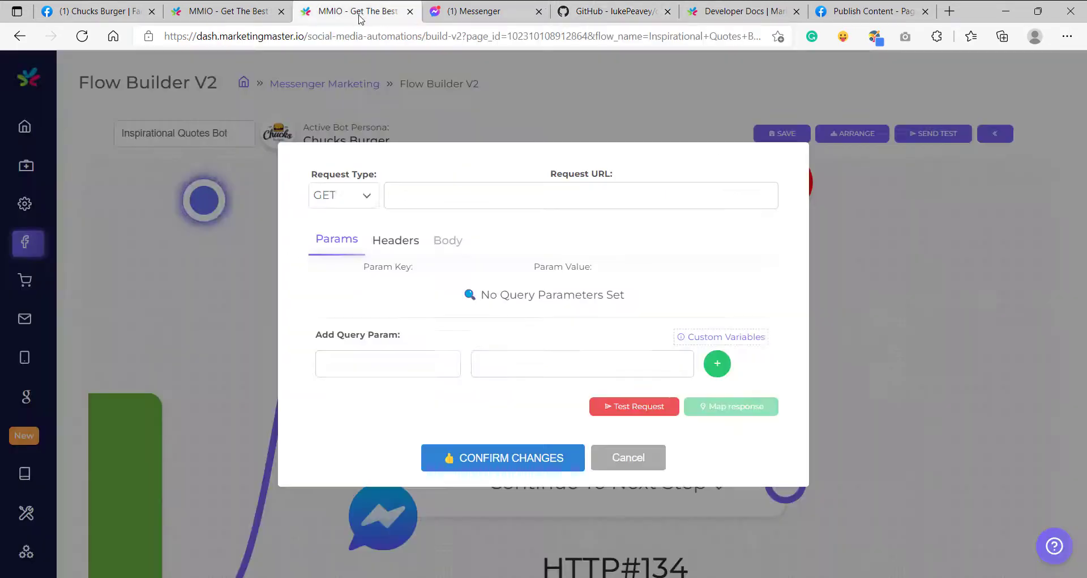
click(485, 188)
text(https)
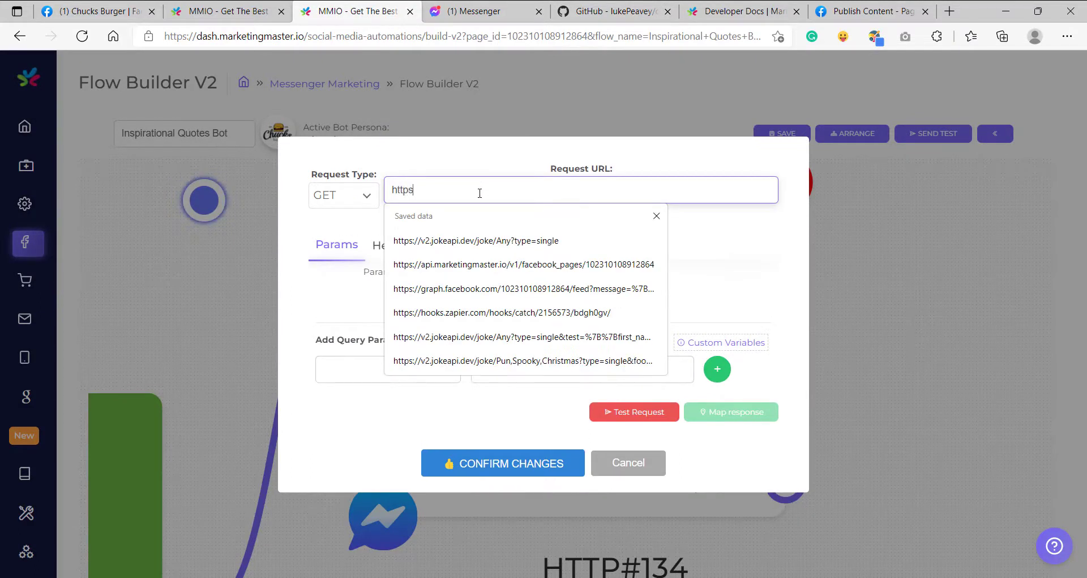
text(://api.quotable.io/)
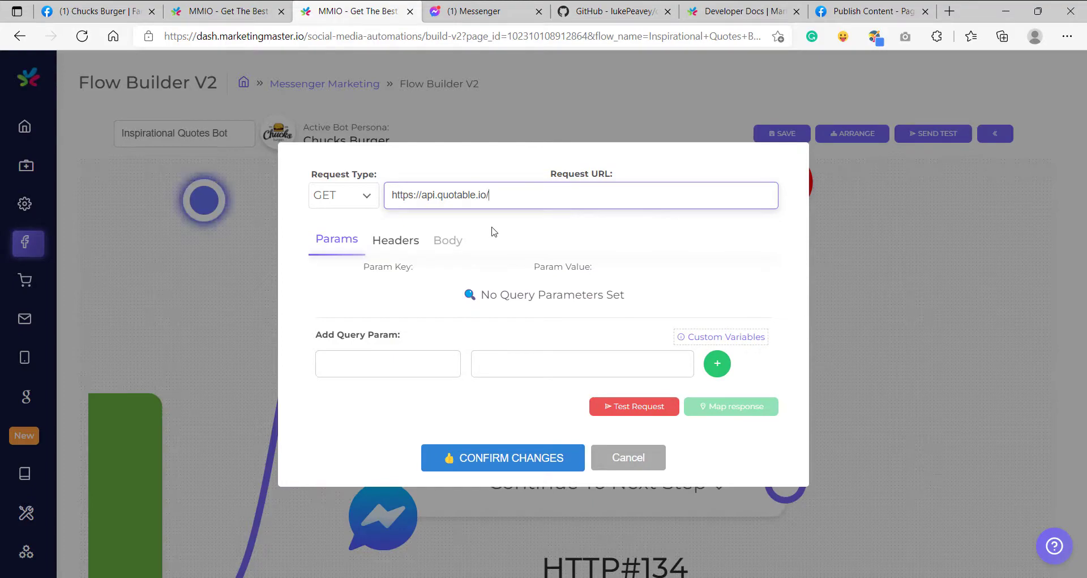
click(491, 231)
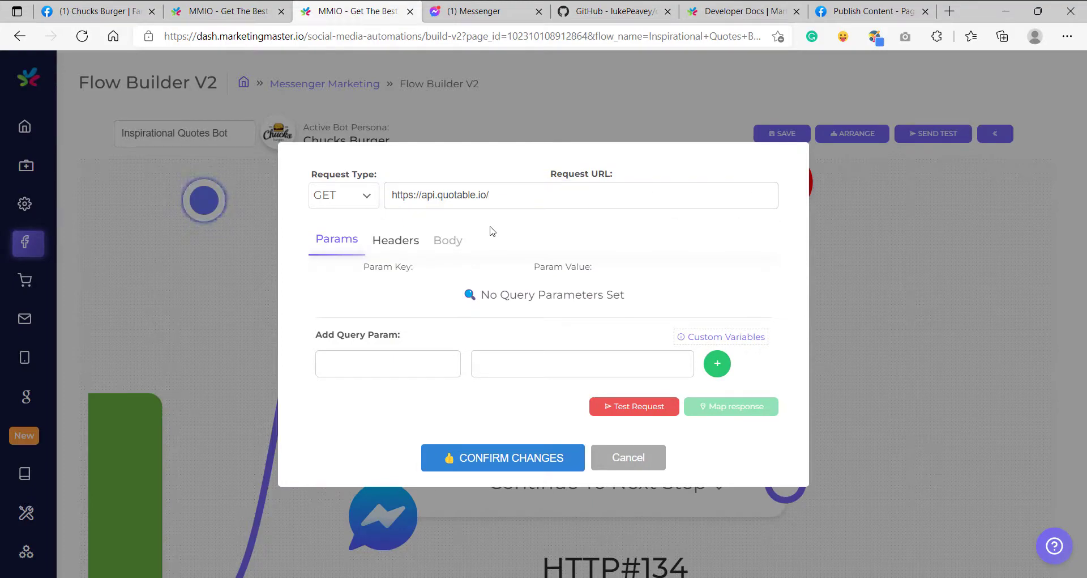
key(ctrl+5)
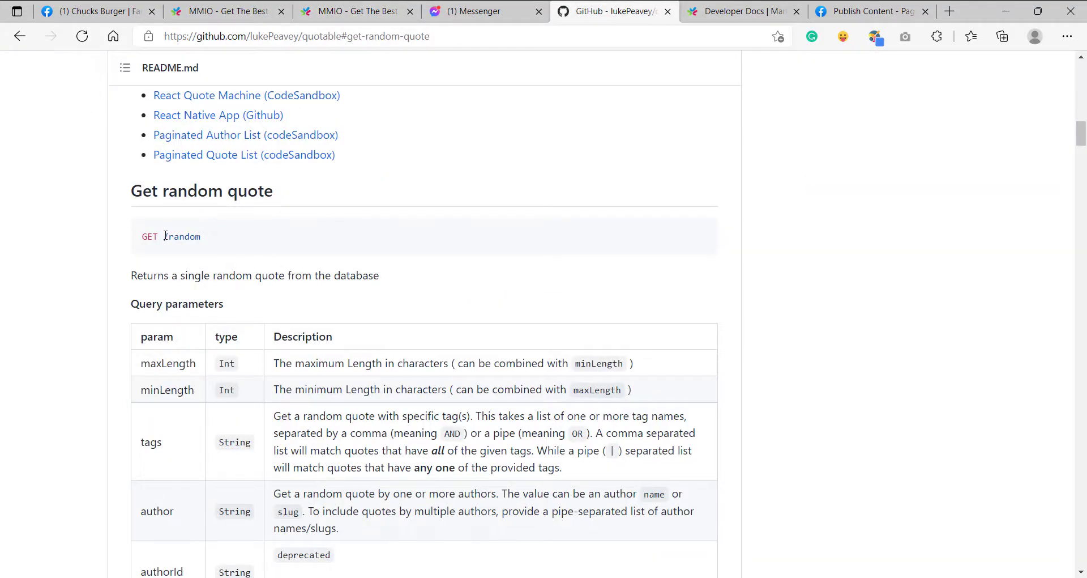
drag(164, 236, 214, 237)
click(347, 12)
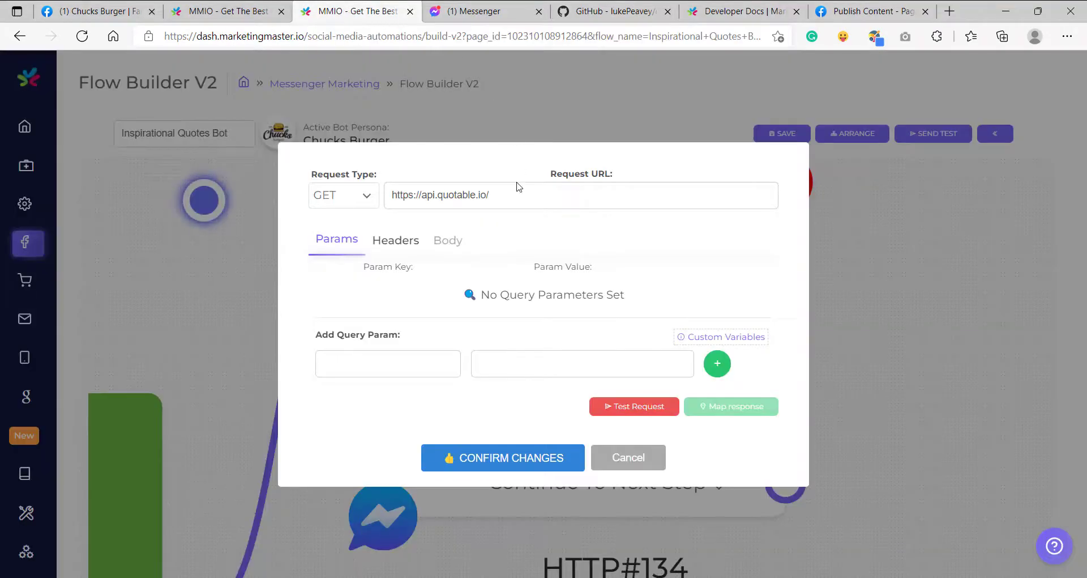
click(517, 197)
key(ctrl+v)
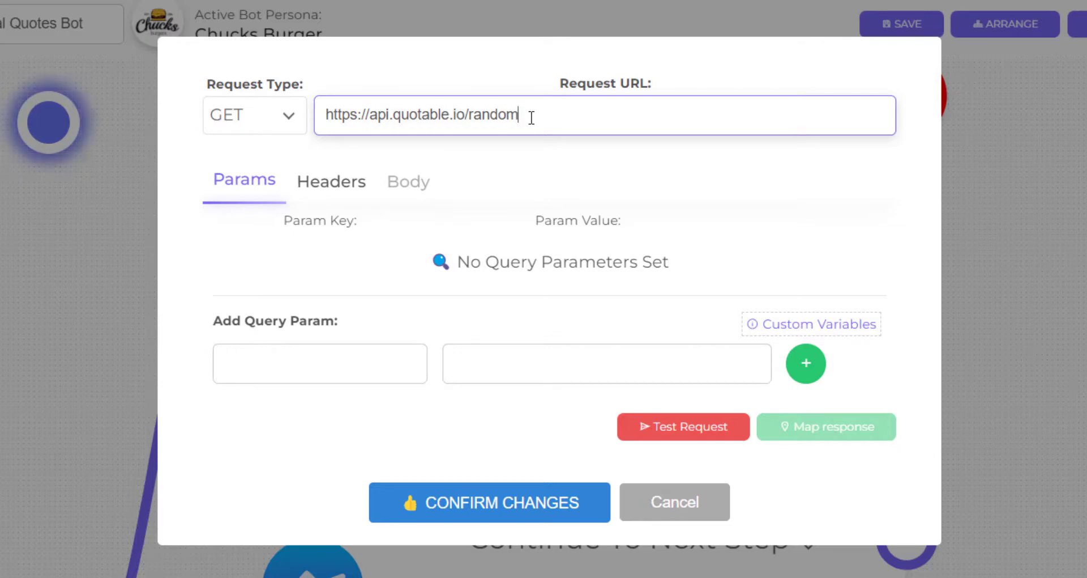
Test the HTTP request, searching for a page subscriber by first name and choosing that subscriber as test data
click(653, 429)
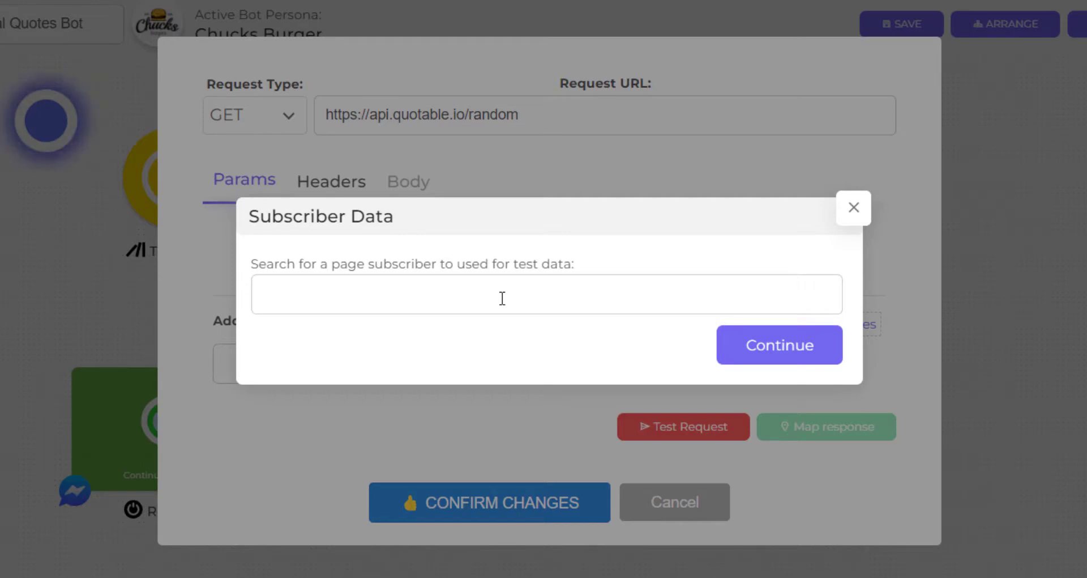
click(502, 298)
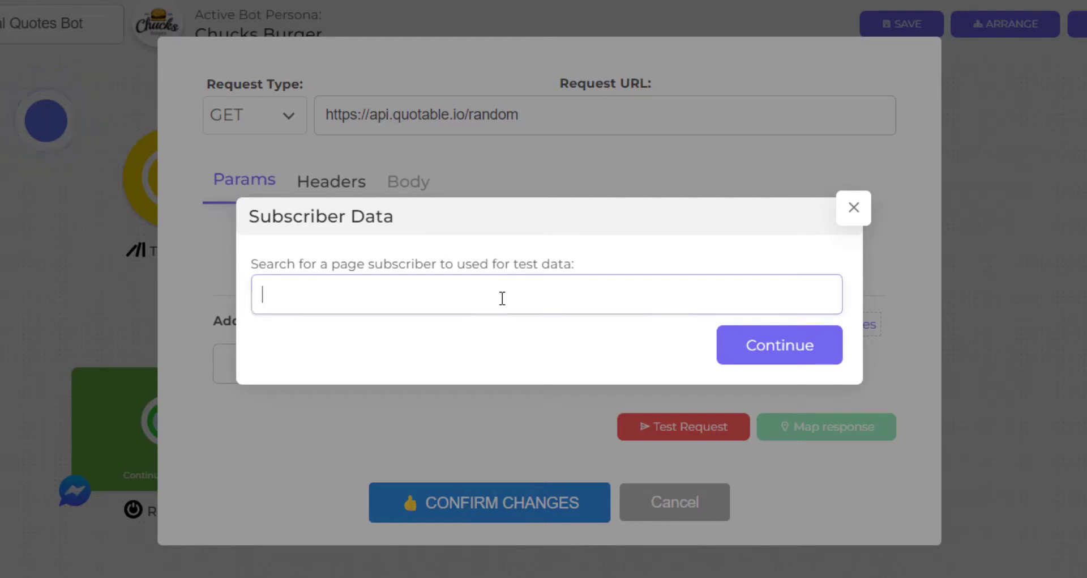
text(calvin)
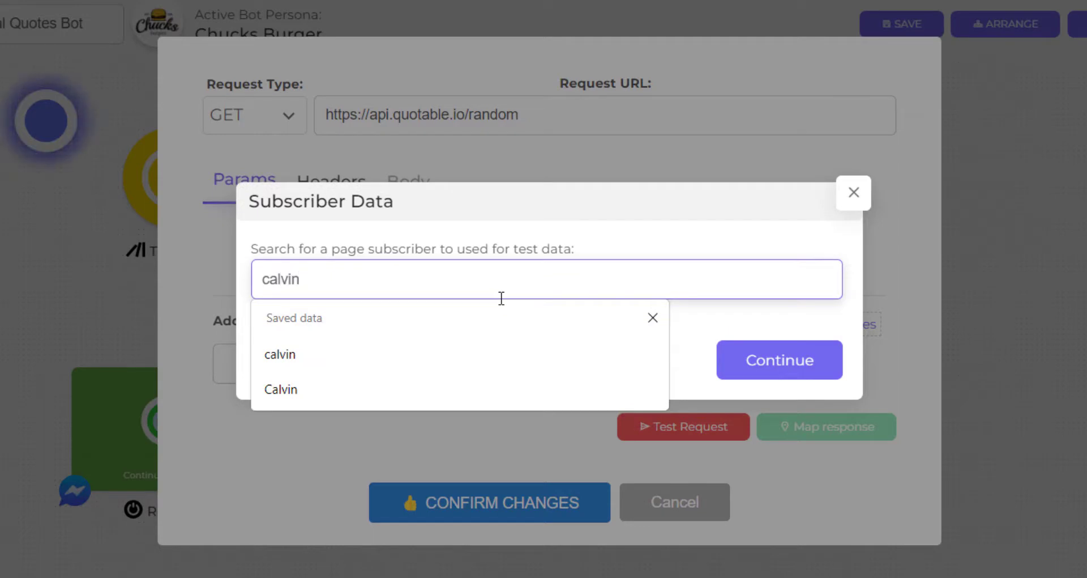
click(477, 230)
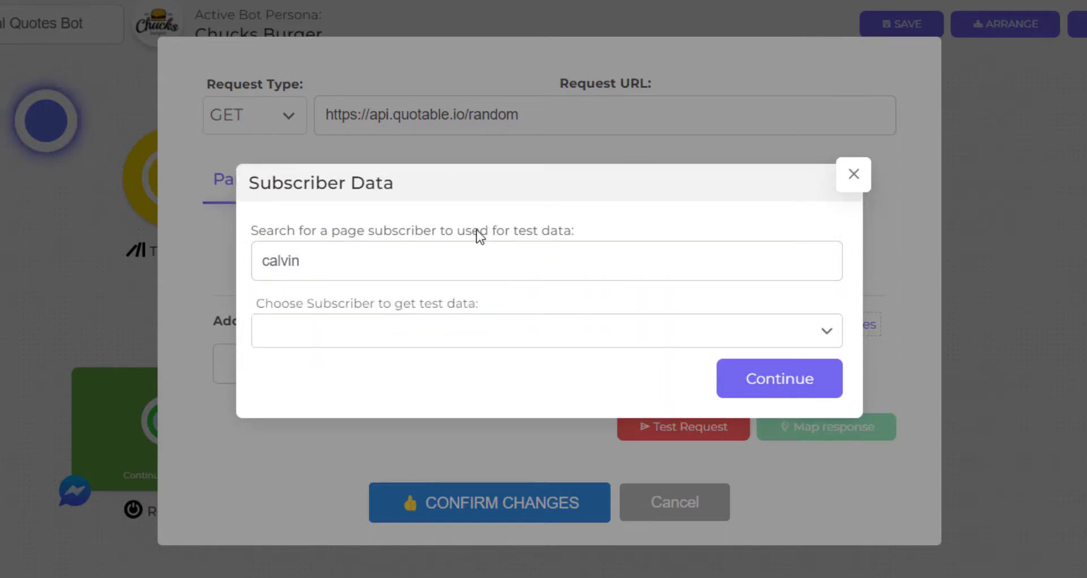
click(347, 337)
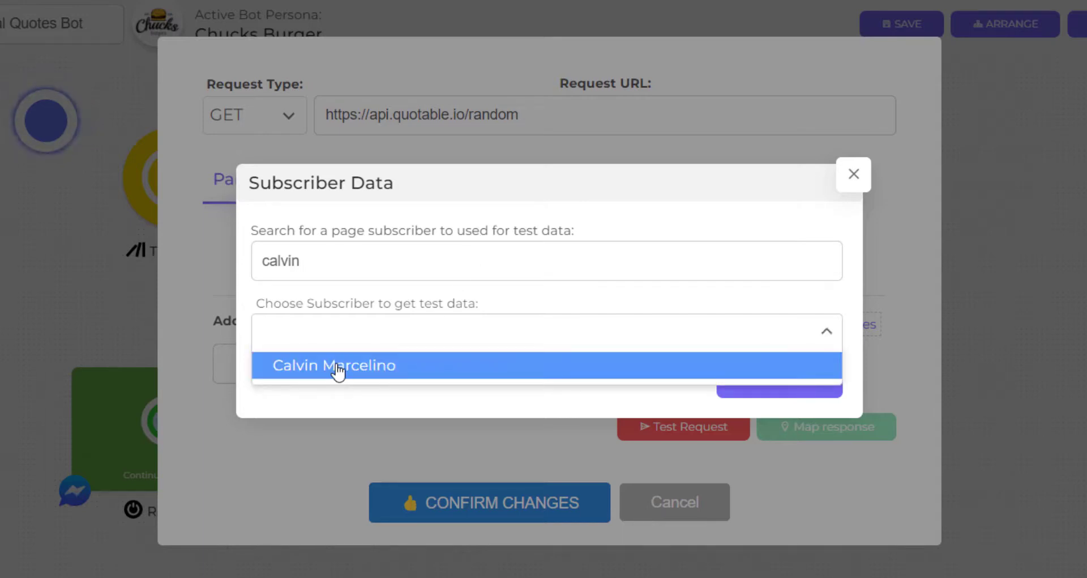
click(338, 367)
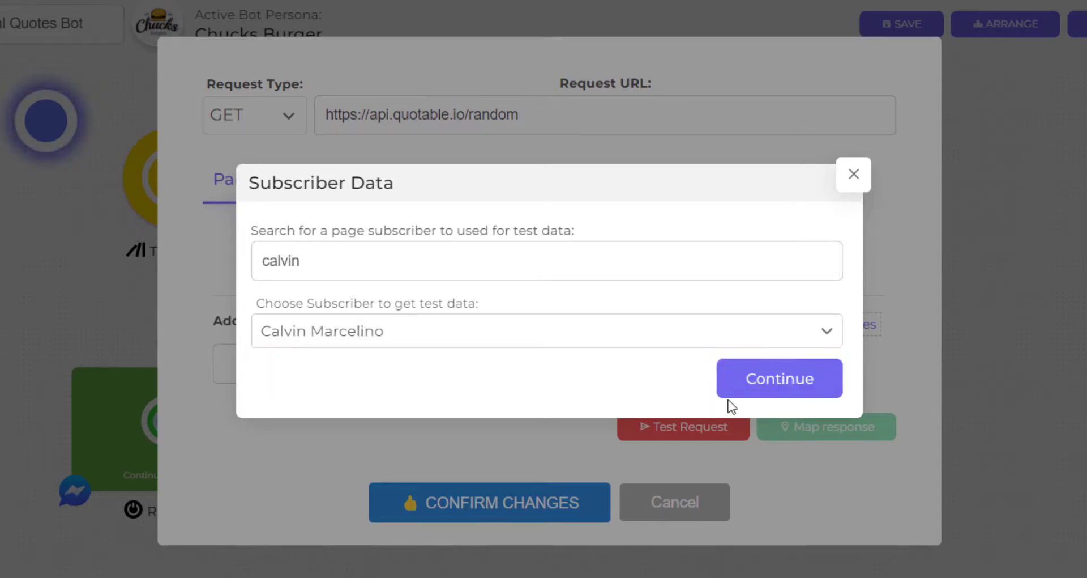
click(779, 386)
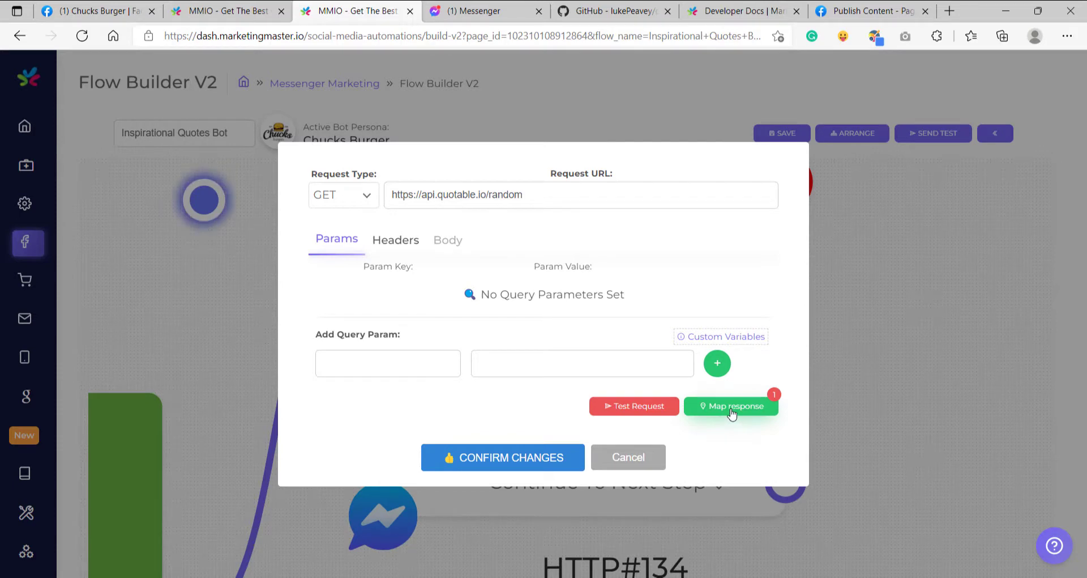
Add a response map that stores the $obj["content"] value in the My Quote custom variable
click(733, 413)
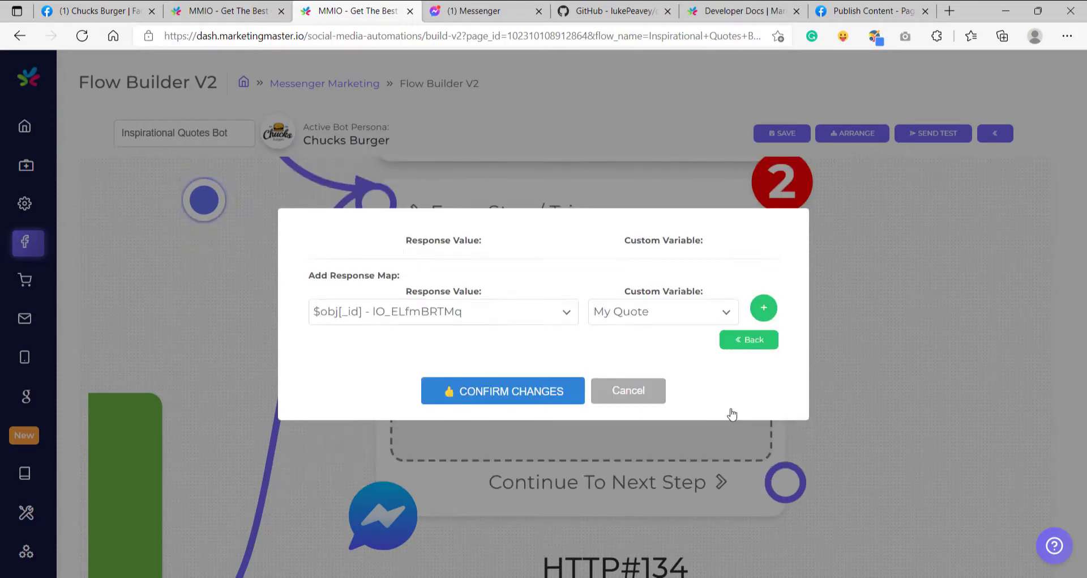
click(473, 314)
scroll(437, 447, down, 2)
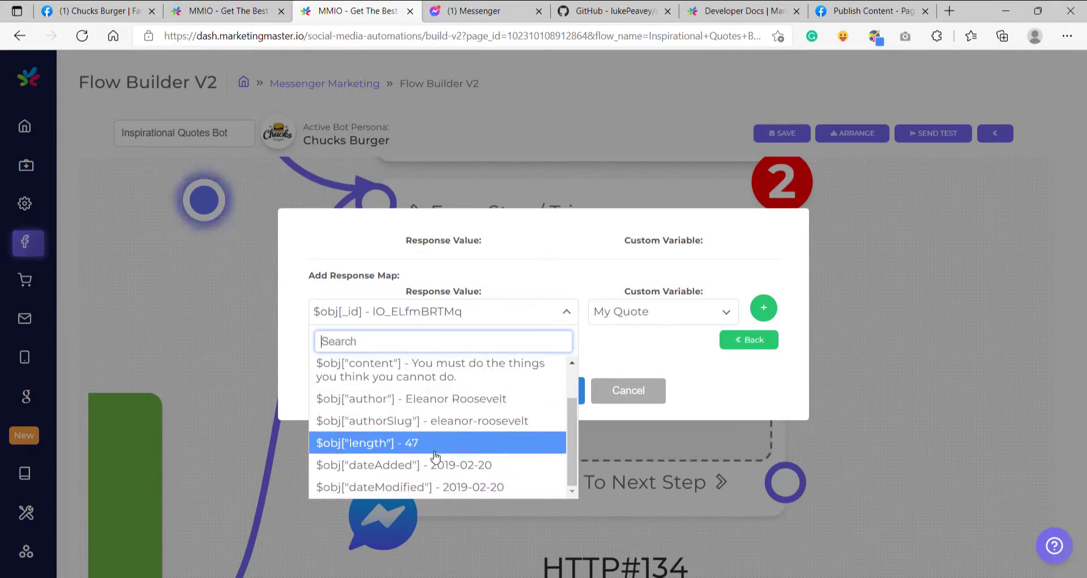
scroll(435, 455, up, 2)
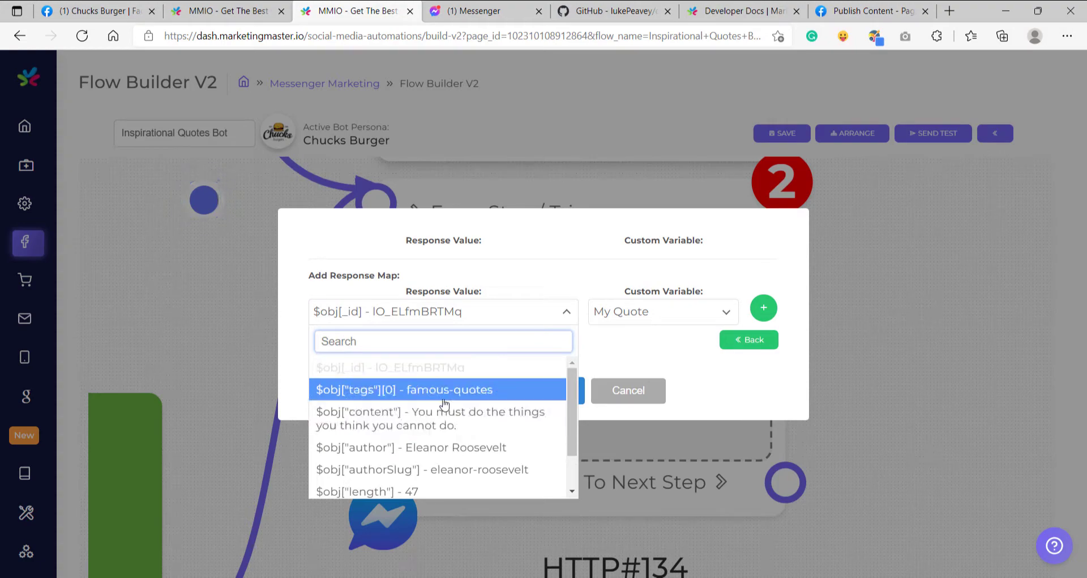
scroll(444, 396, down, 2)
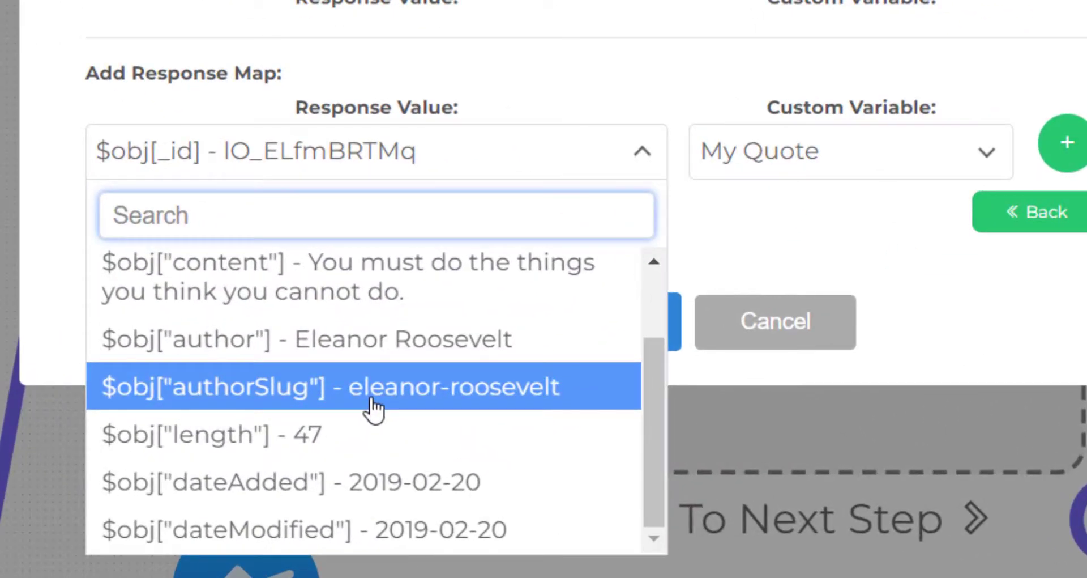
scroll(373, 409, up, 1)
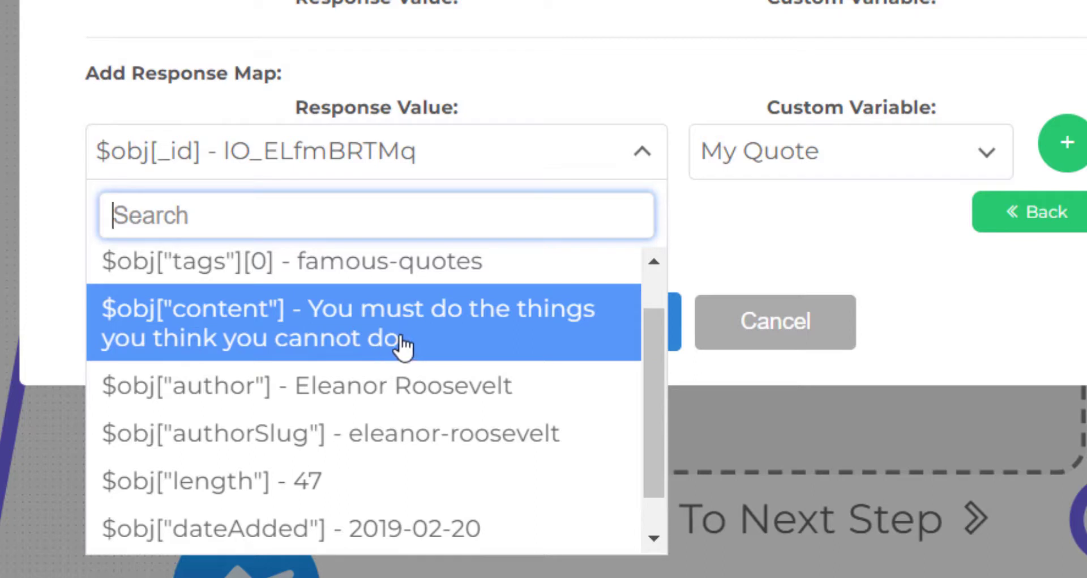
click(373, 328)
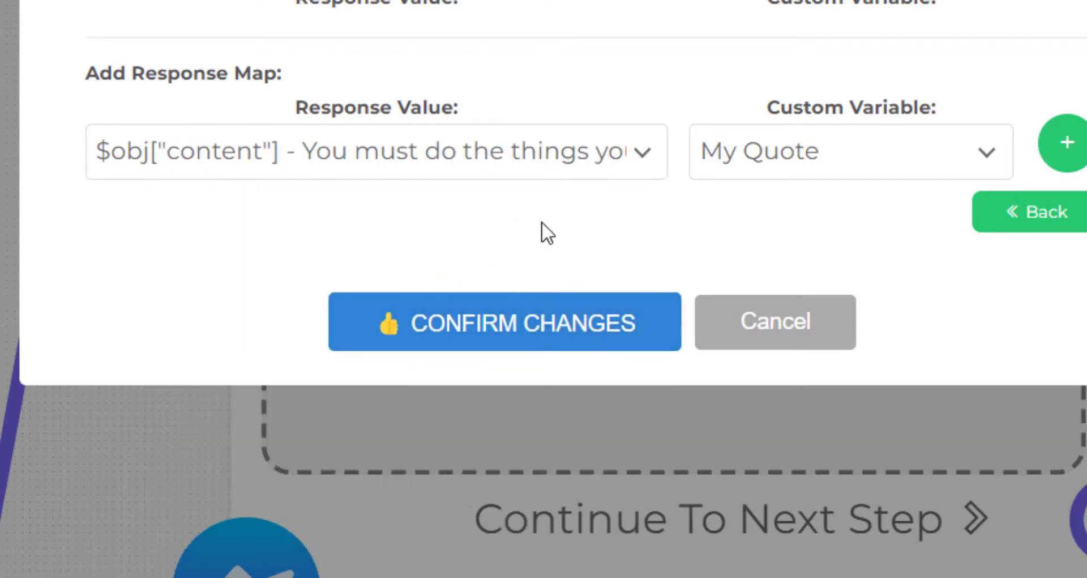
click(834, 164)
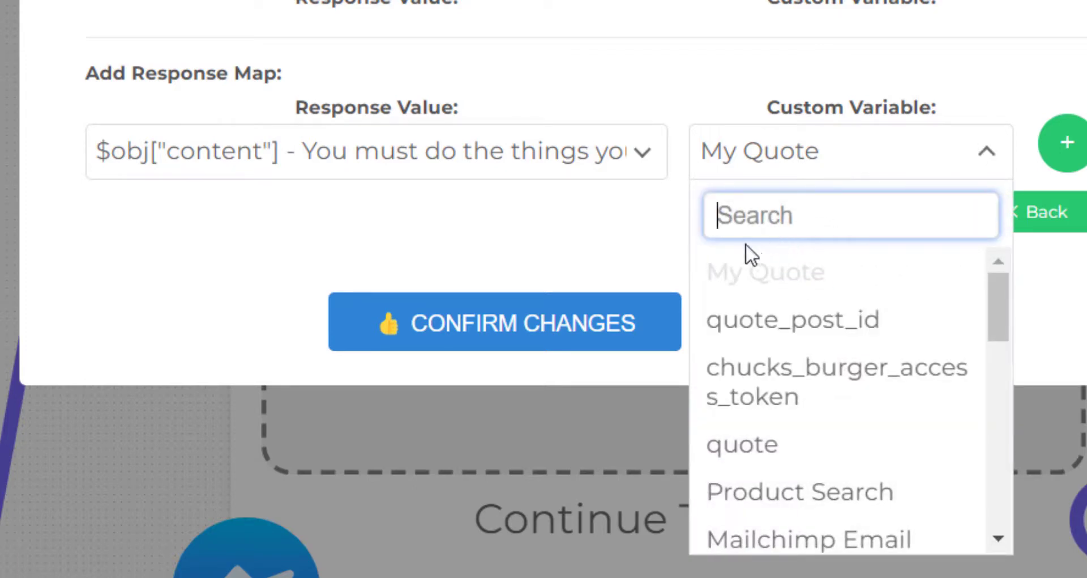
click(591, 240)
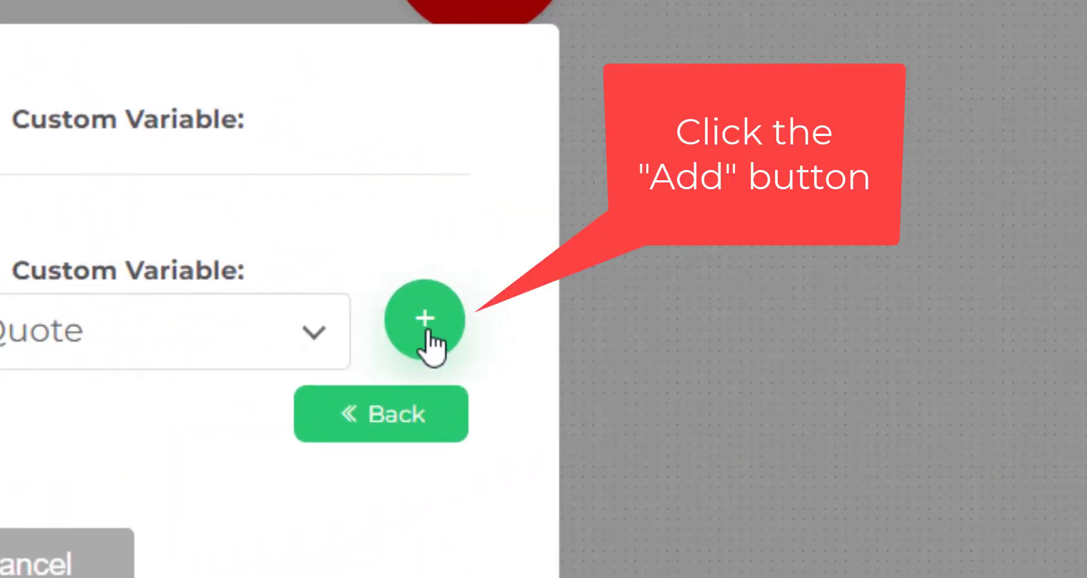
click(429, 326)
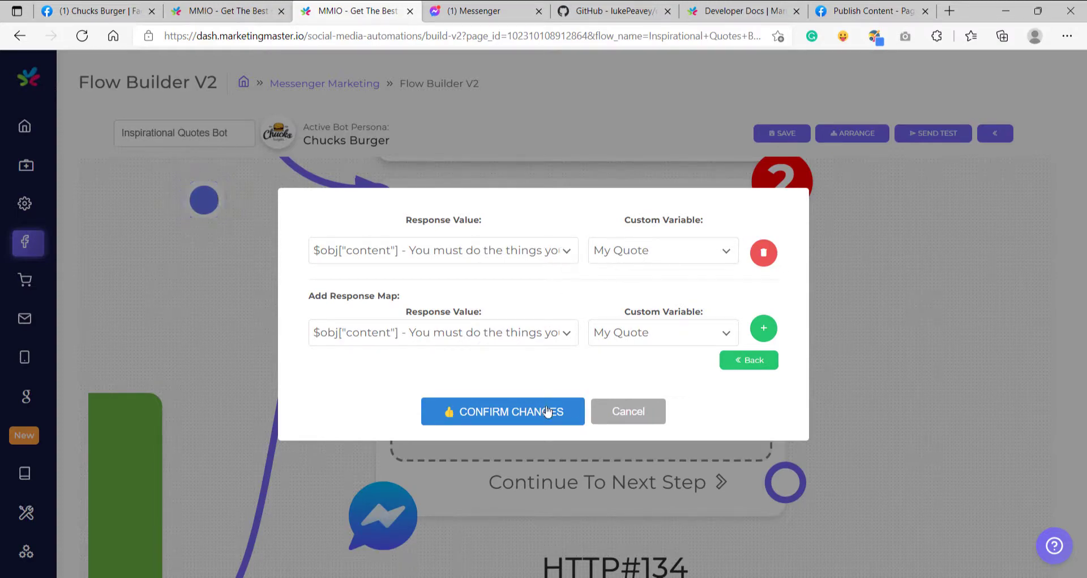
Confirm the HTTP request settings and connect a new Text message step to the Get Quote step's output
click(486, 414)
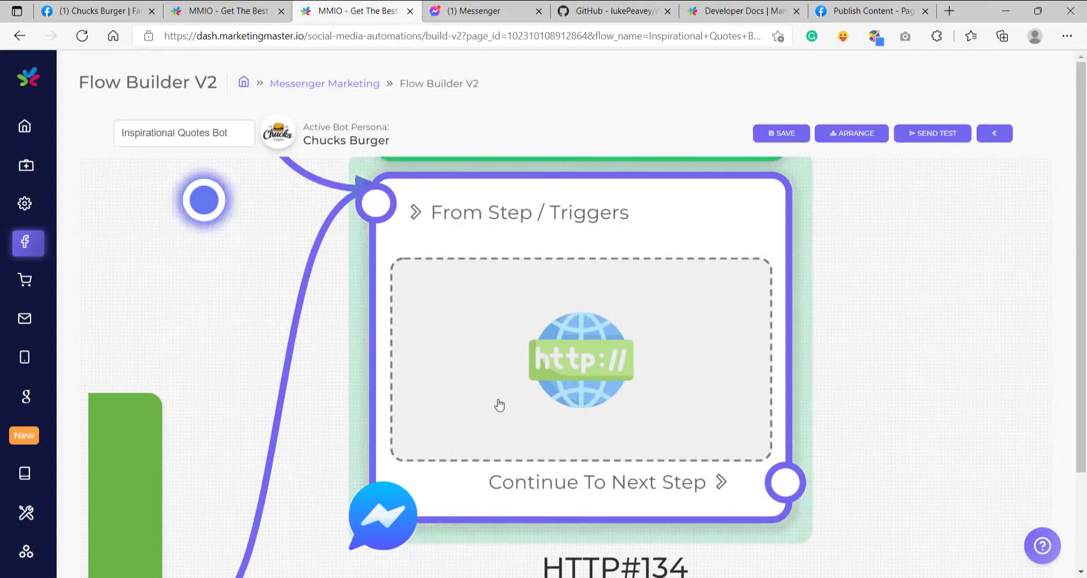
scroll(499, 402, down, 3)
drag(718, 368, 634, 367)
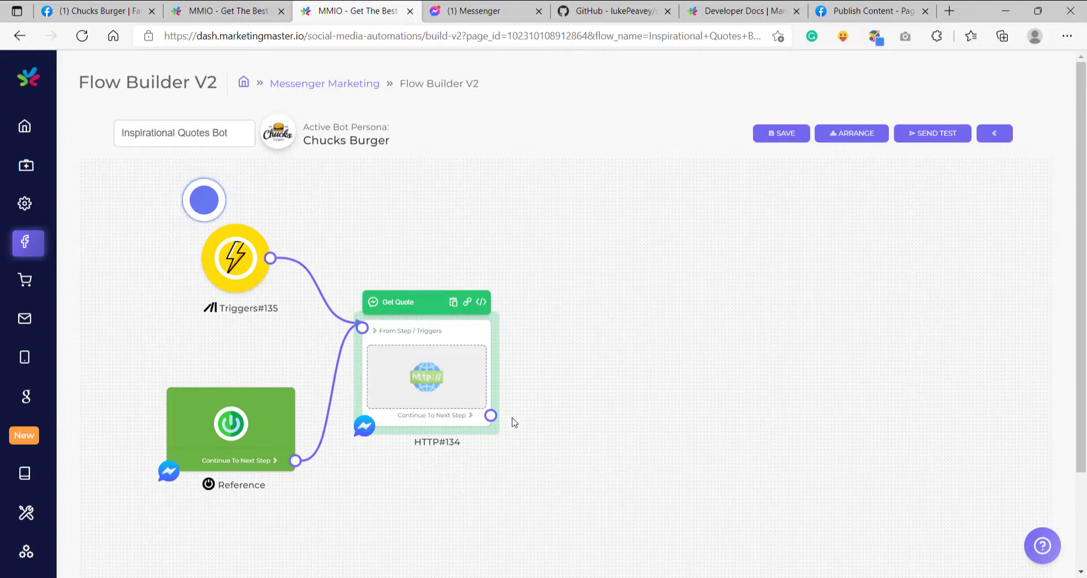
drag(494, 418, 592, 284)
click(617, 294)
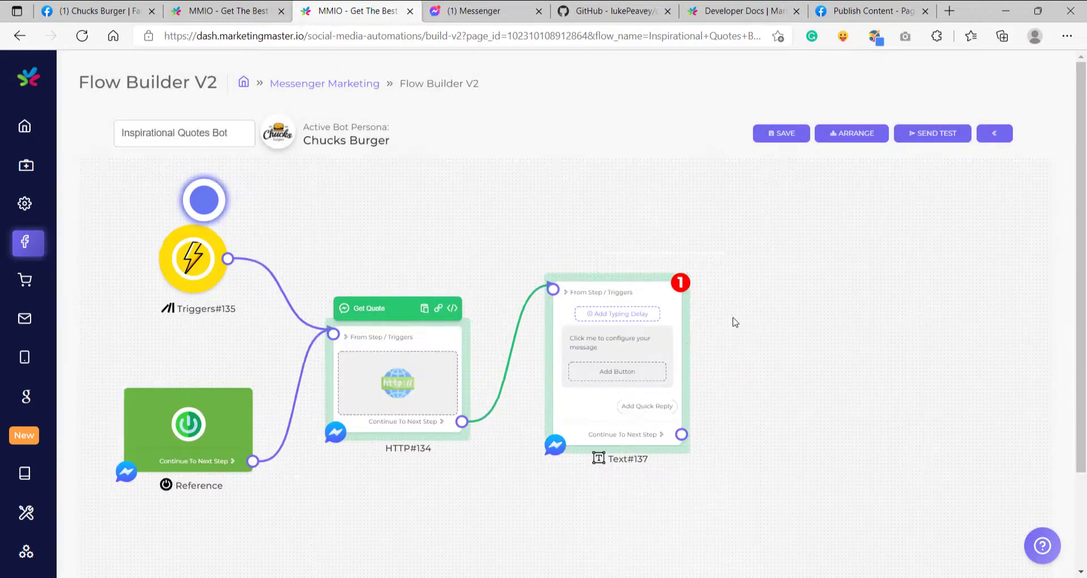
Configure the new text message, inserting the My Quote custom variable as {{my_quote}}
scroll(589, 266, up, 5)
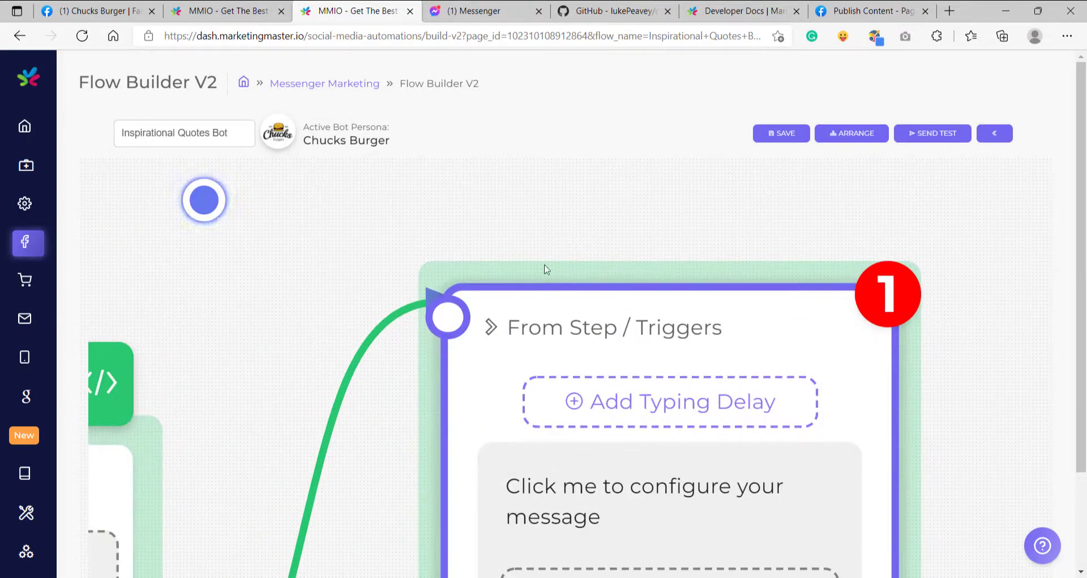
scroll(565, 306, down, 5)
click(598, 374)
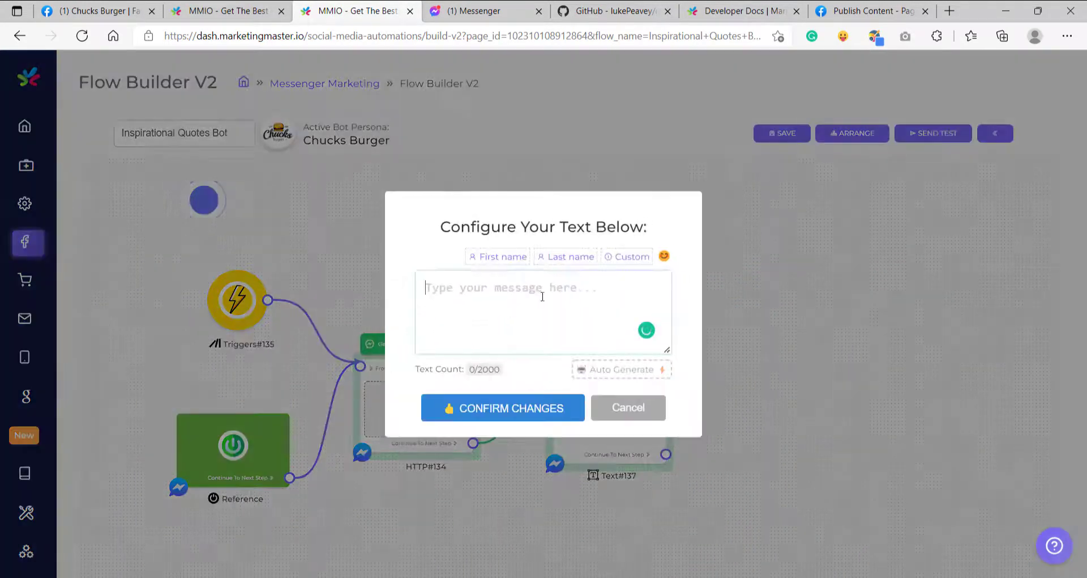
click(631, 257)
click(719, 230)
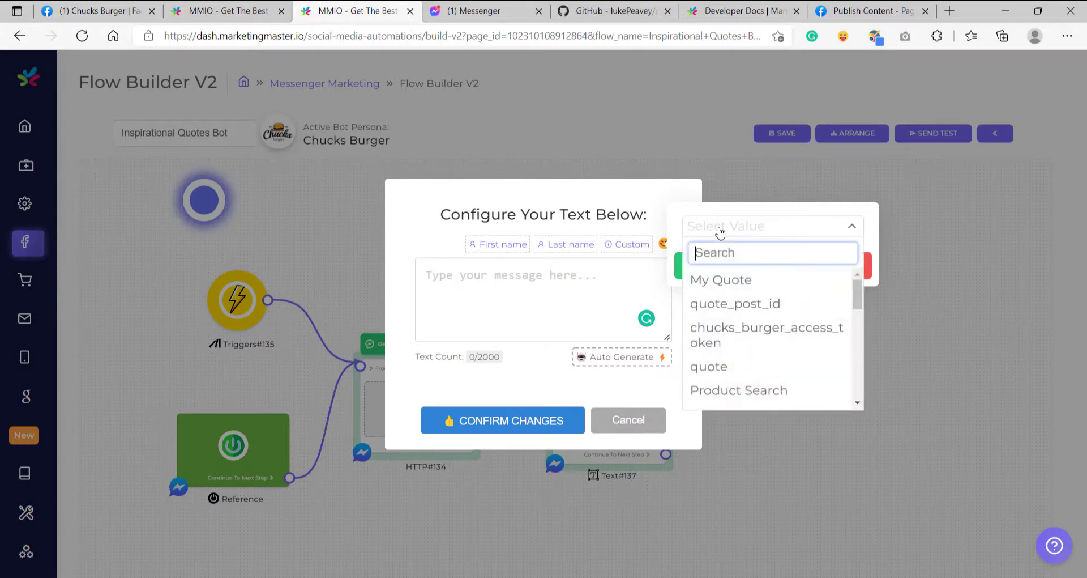
click(727, 282)
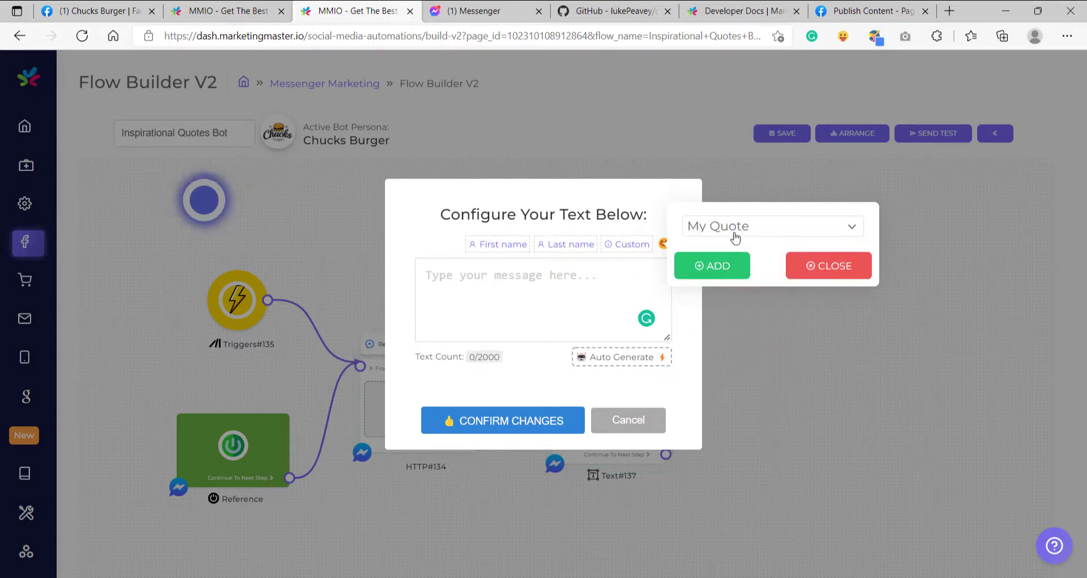
click(719, 272)
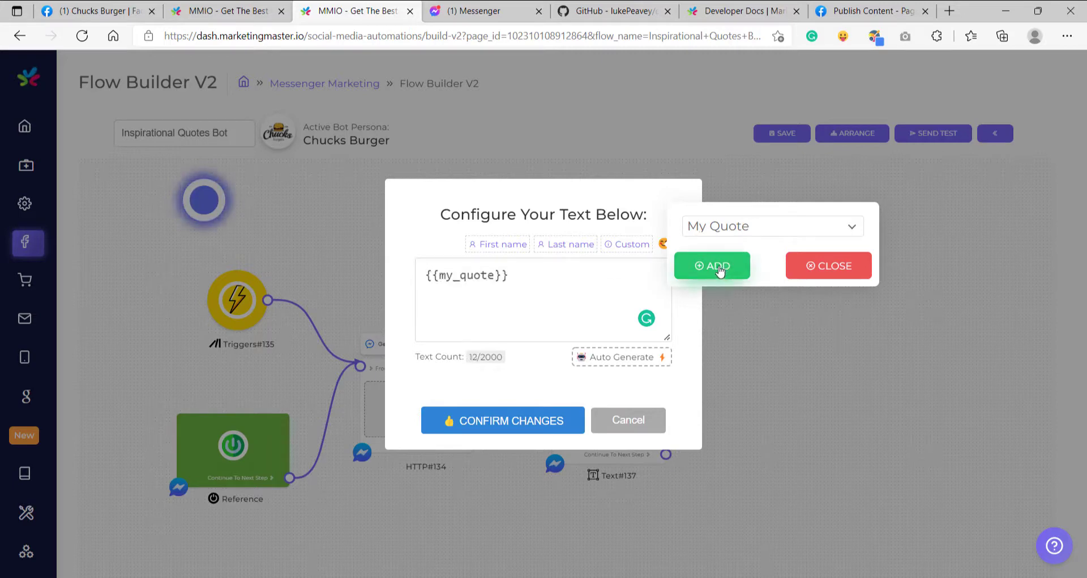
click(834, 275)
Add the line "This is your inspiration quote:" above {{my_quote}}, separated by a blank line
key(Return)
key(Return)
key(Up)
key(Up)
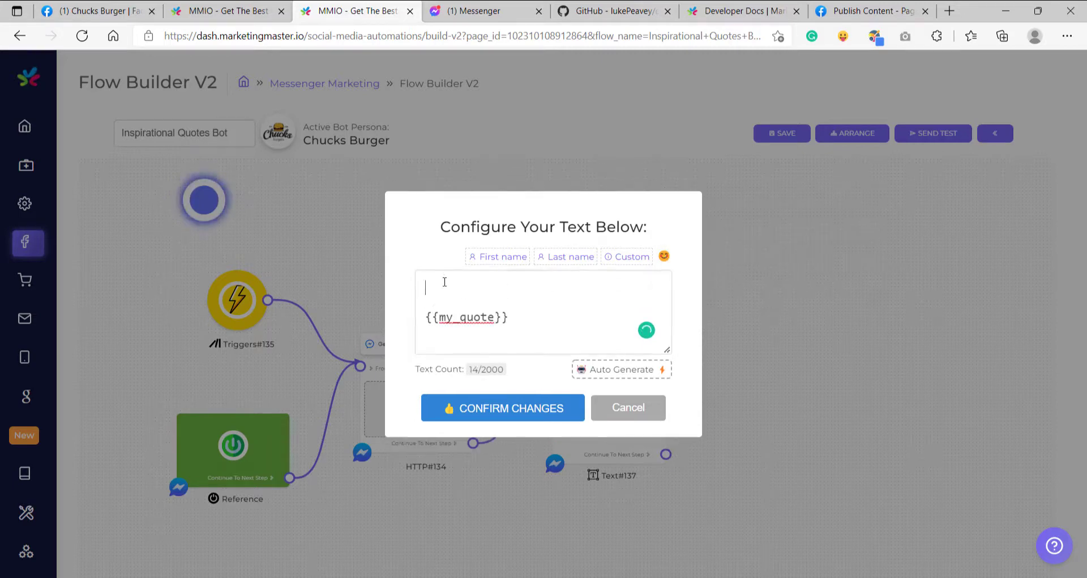
text(This is your inspiration quote:)
key(shift+Left)
key(shift+Left)
key(shift+Left)
key(shift+Left)
key(shift+Left)
key(shift+Left)
key(shift+Left)
key(shift+Left)
key(shift+Left)
key(shift+Left)
key(shift+Left)
key(shift+Left)
key(shift+Left)
key(shift+Left)
key(shift+Left)
key(shift+Left)
key(shift+Left)
key(shift+Left)
key(shift+Left)
key(shift+Left)
key(shift+Left)
key(shift+Left)
key(shift+Left)
key(shift+Left)
key(shift+Left)
key(shift+Left)
key(shift+Left)
key(shift+Left)
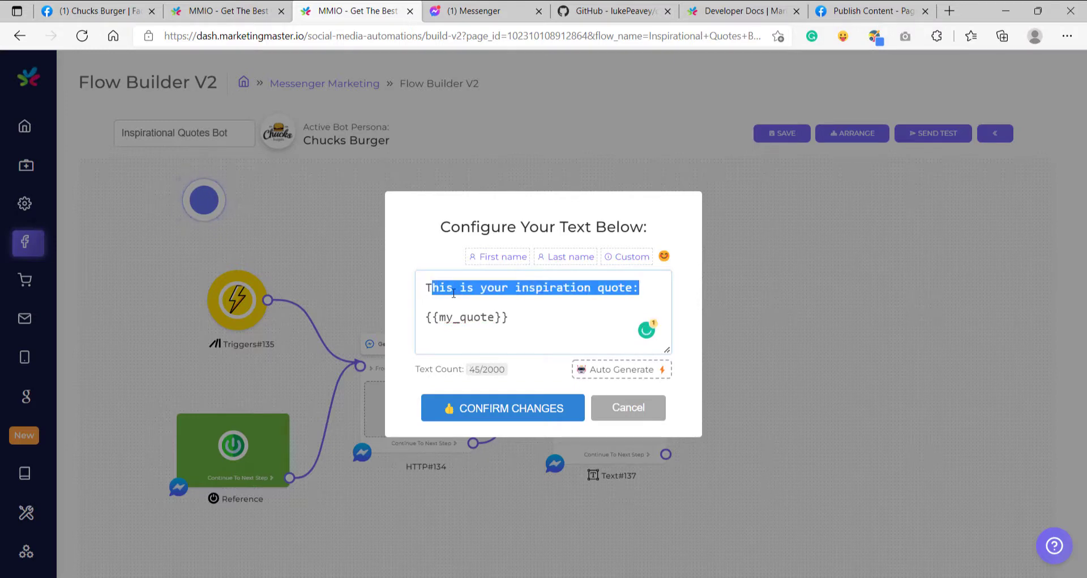
click(495, 297)
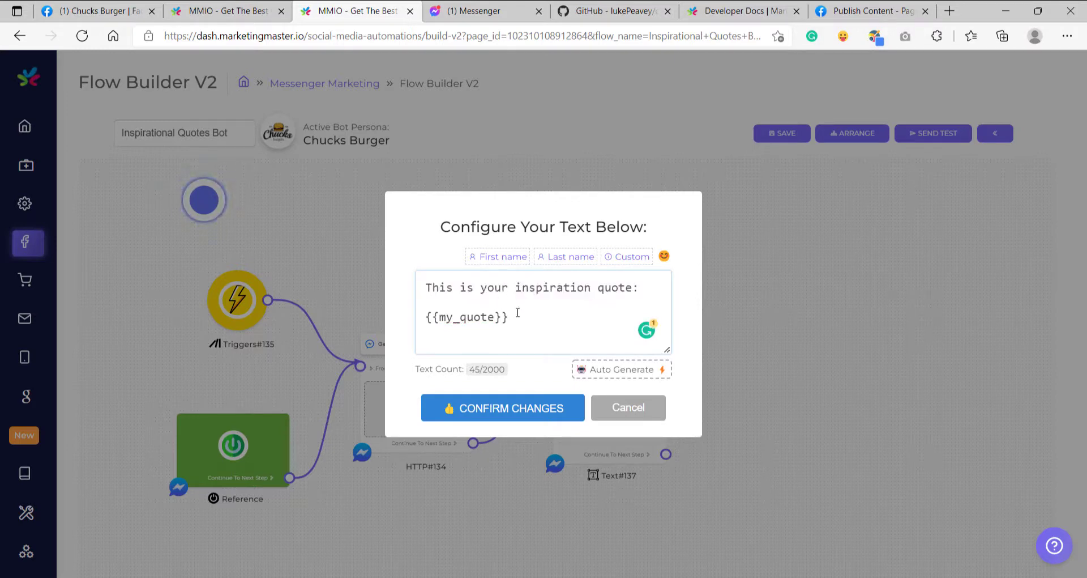
triple_click(505, 321)
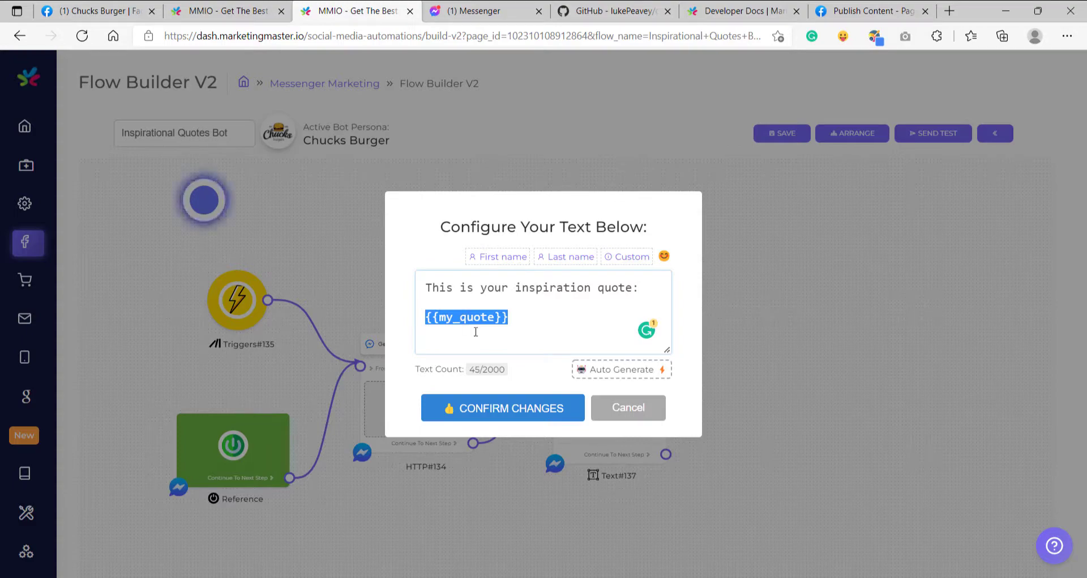
Confirm the text message changes and save the Inspirational Quotes Bot flow
click(512, 408)
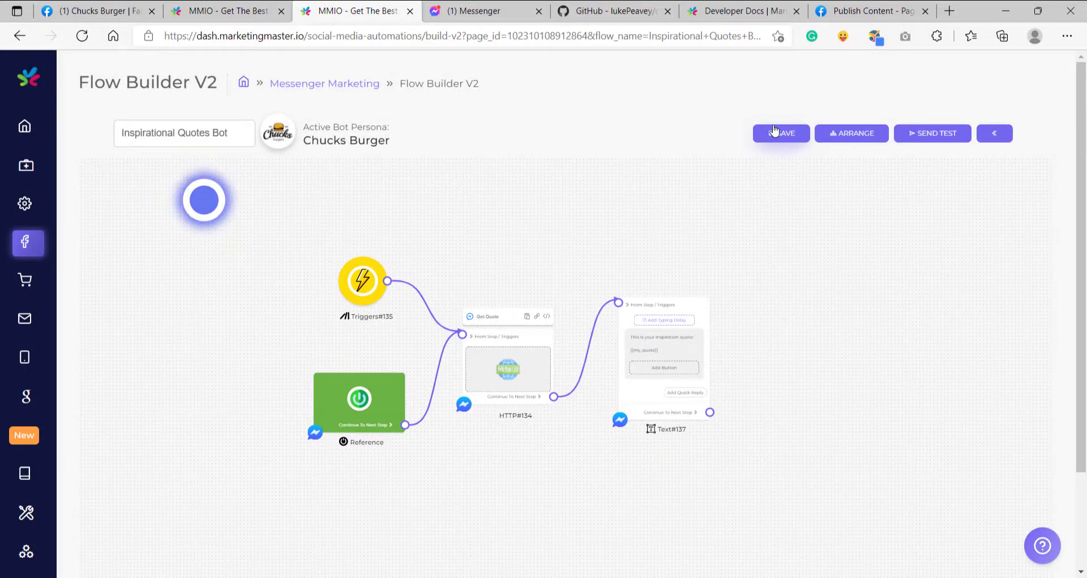
click(769, 133)
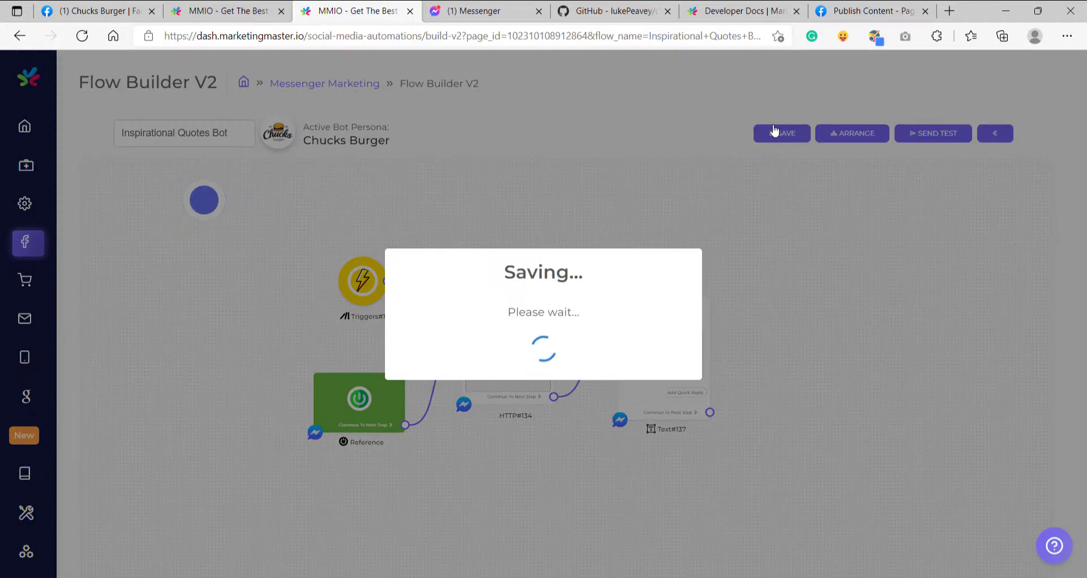
click(543, 400)
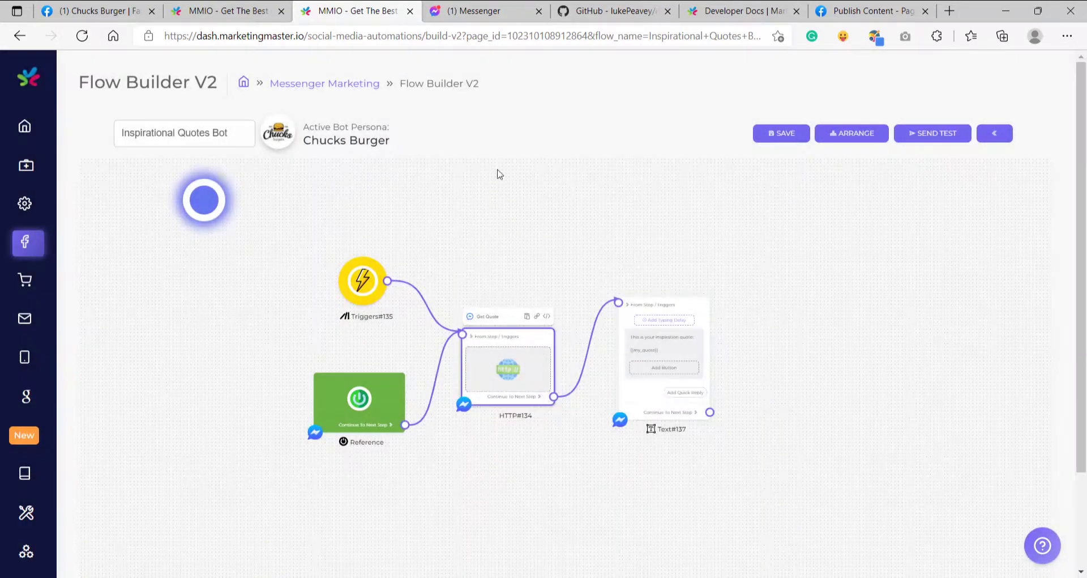
Switch to the Chucks Burger chat in Messenger and test the bot by sending "inspire me" repeatedly
click(470, 11)
click(448, 536)
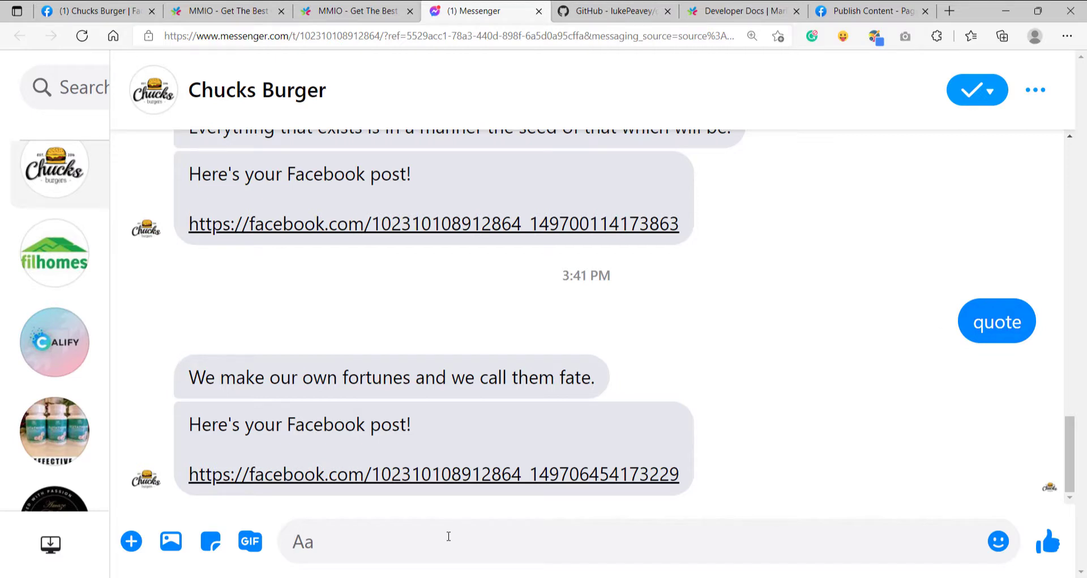
text(inspire me)
key(Return)
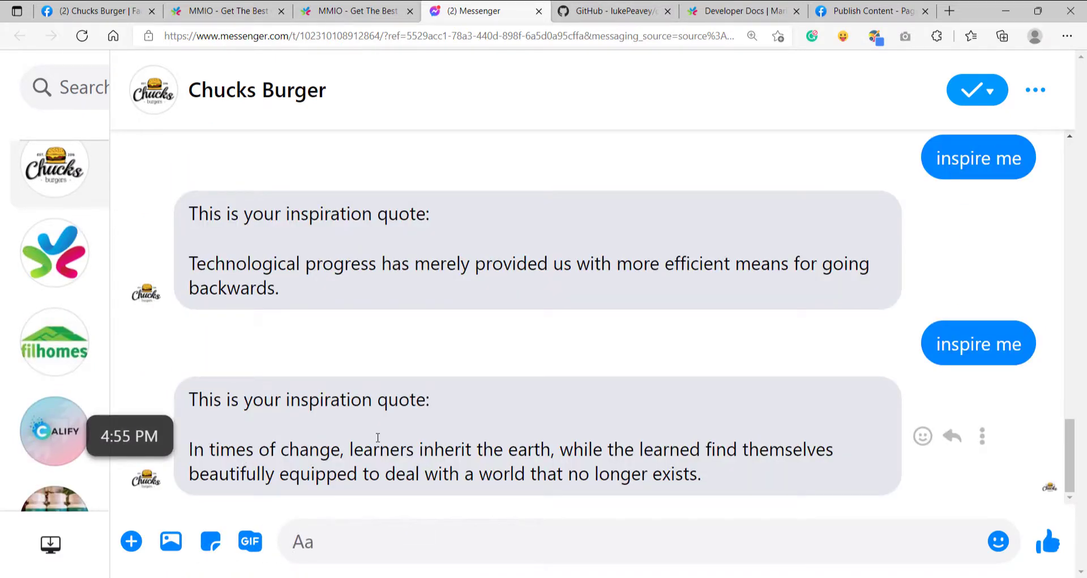
text(inspire me)
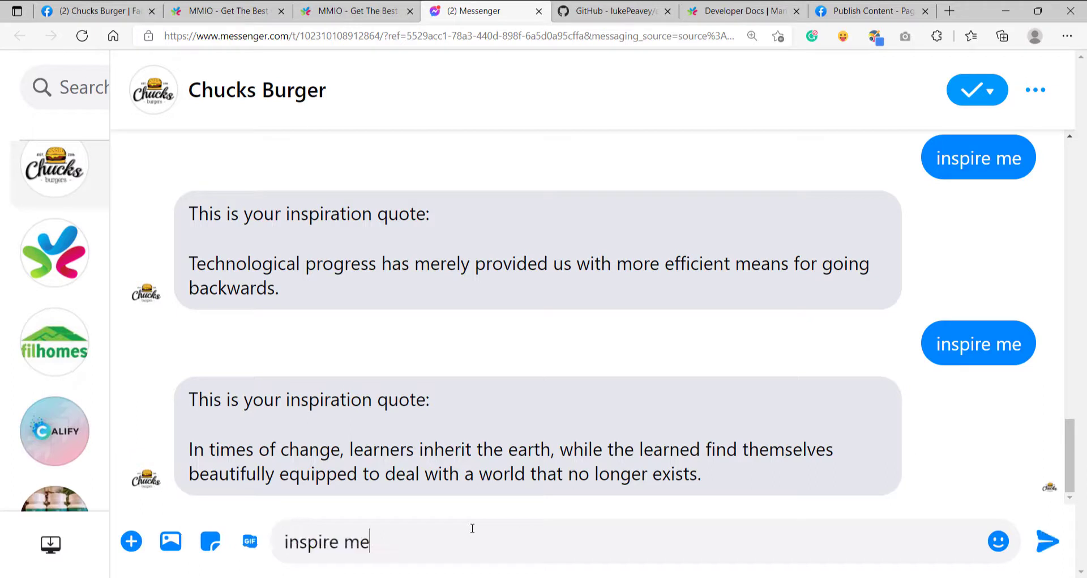
key(Return)
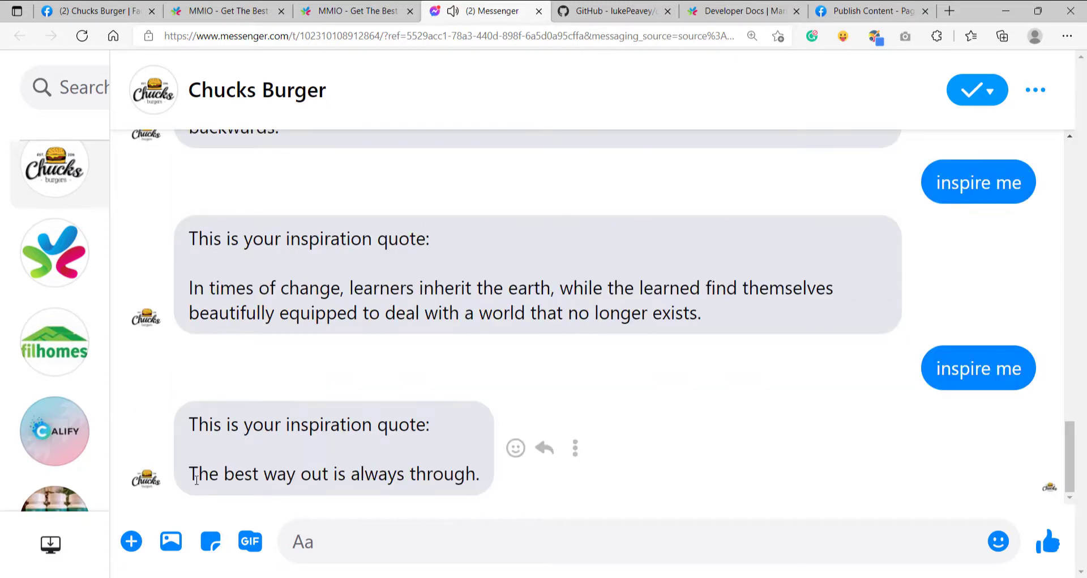
Examine the quote in the bot's latest reply and return to the flow builder
drag(190, 475, 485, 475)
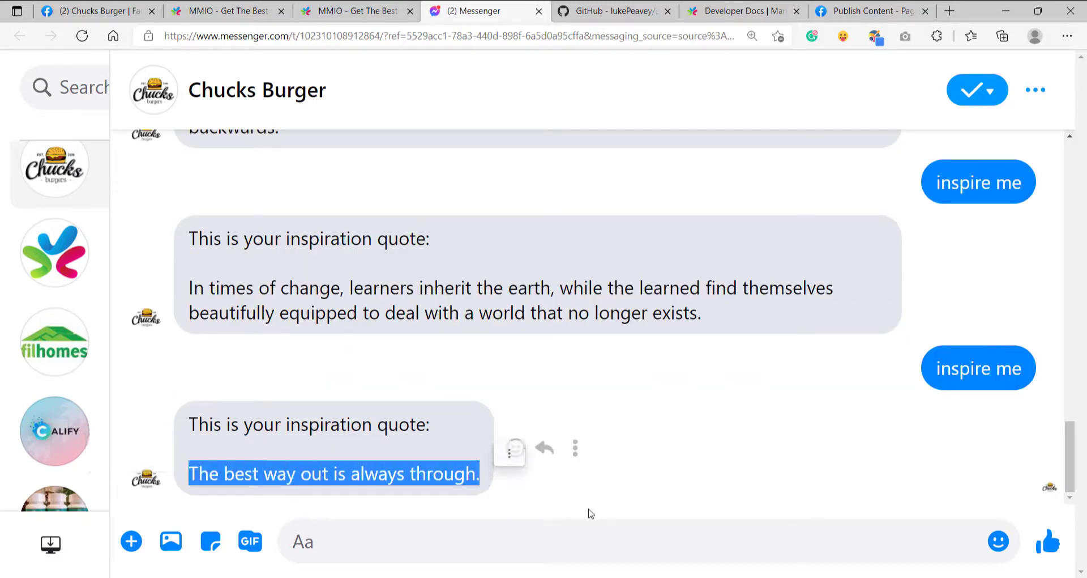
click(590, 513)
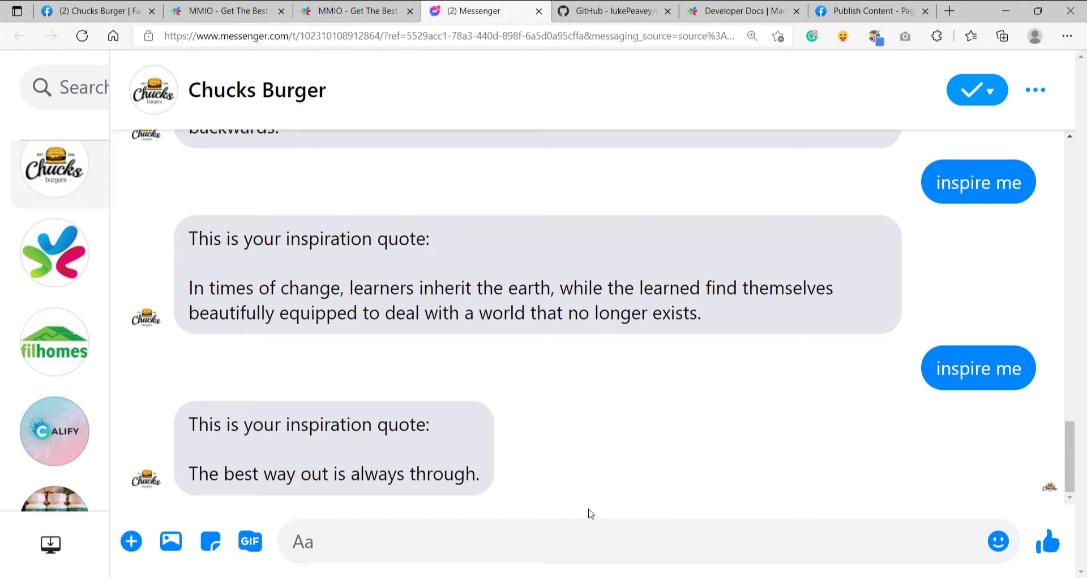
click(328, 10)
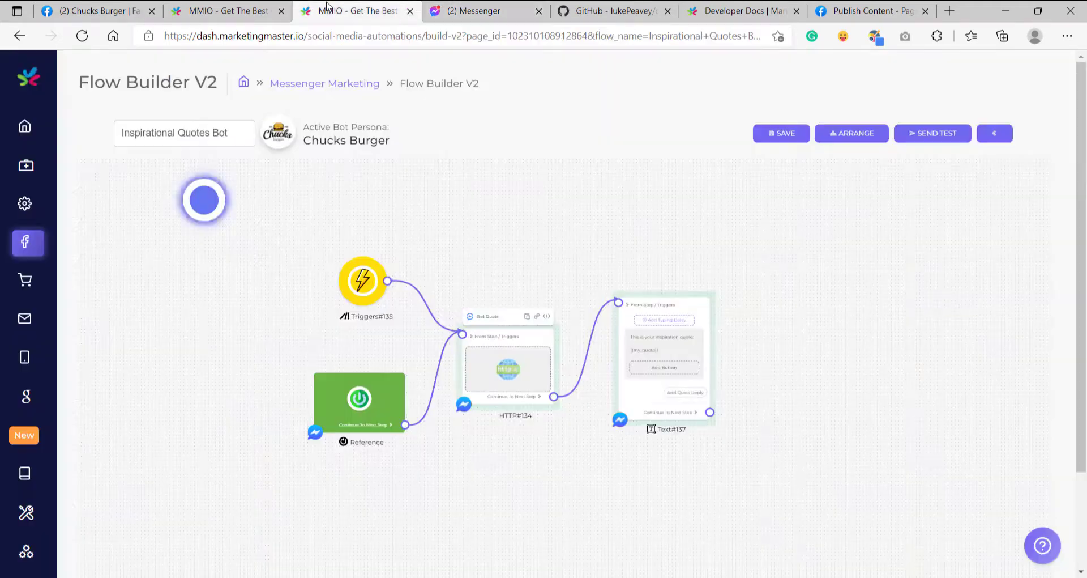